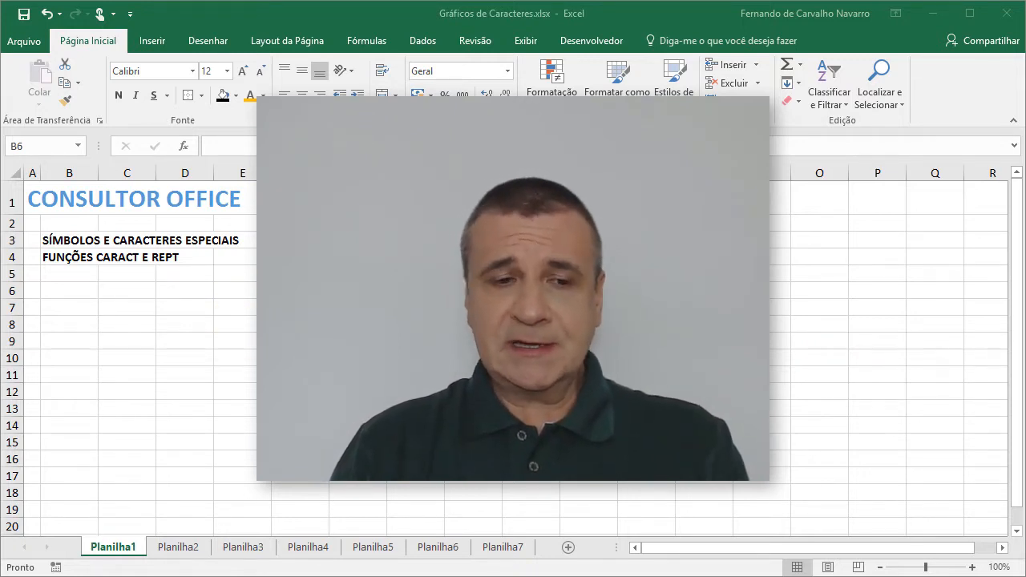
Step: Open the Symbol dialog for cell B6 and move it to an unobstructed area over the sheet
left_click(224, 292)
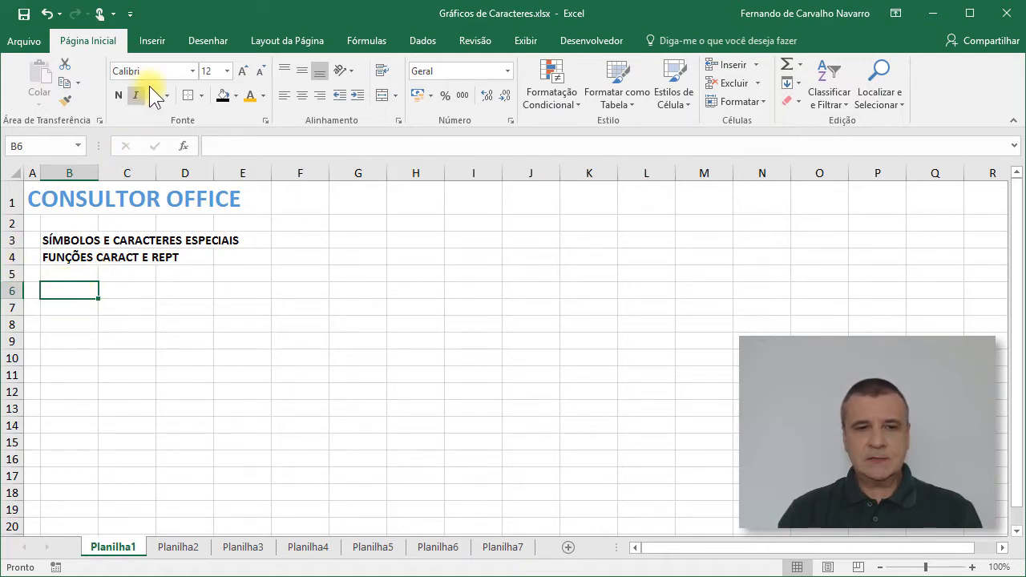
left_click(153, 41)
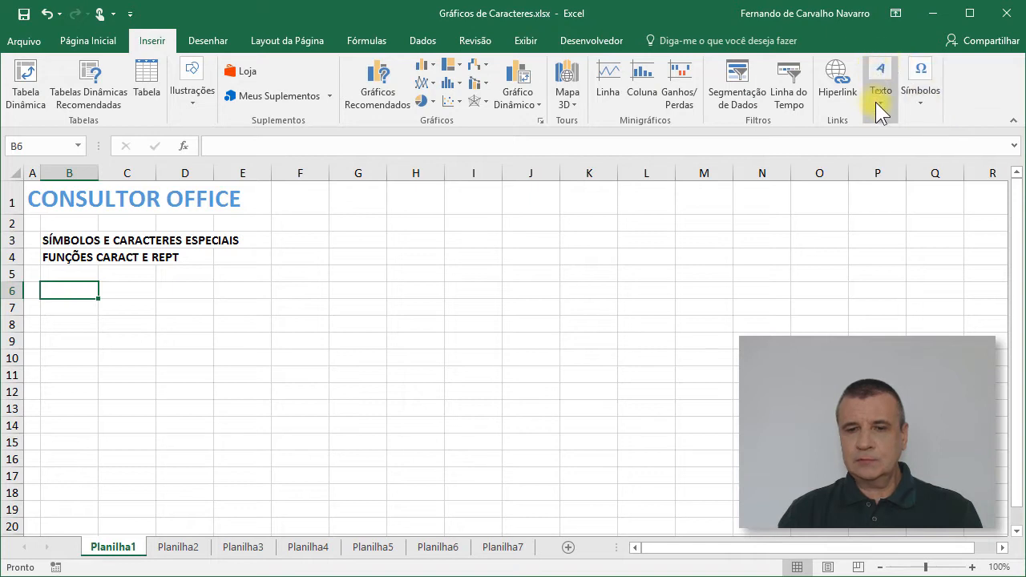
left_click(879, 72)
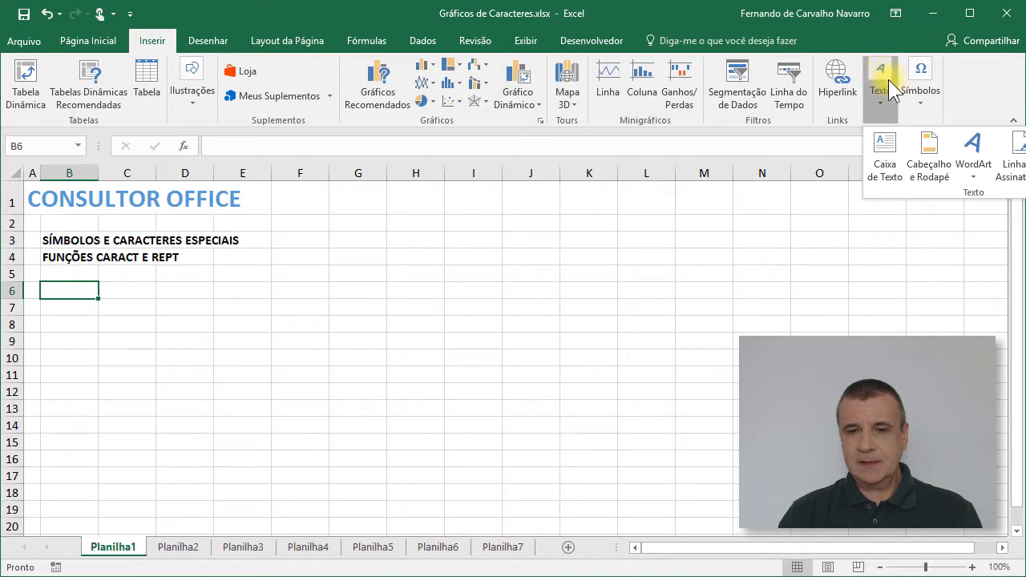
left_click(921, 78)
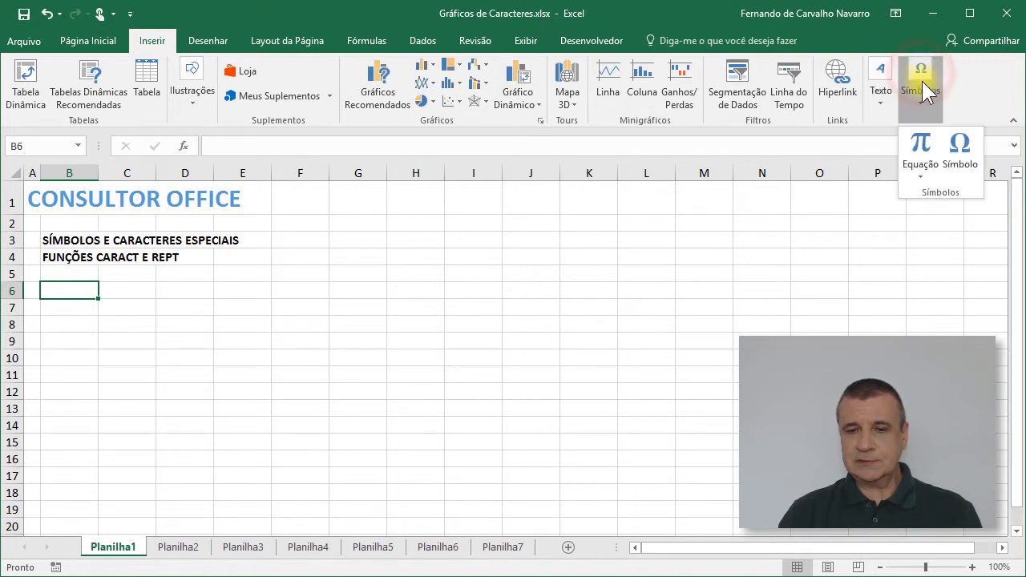
left_click(959, 141)
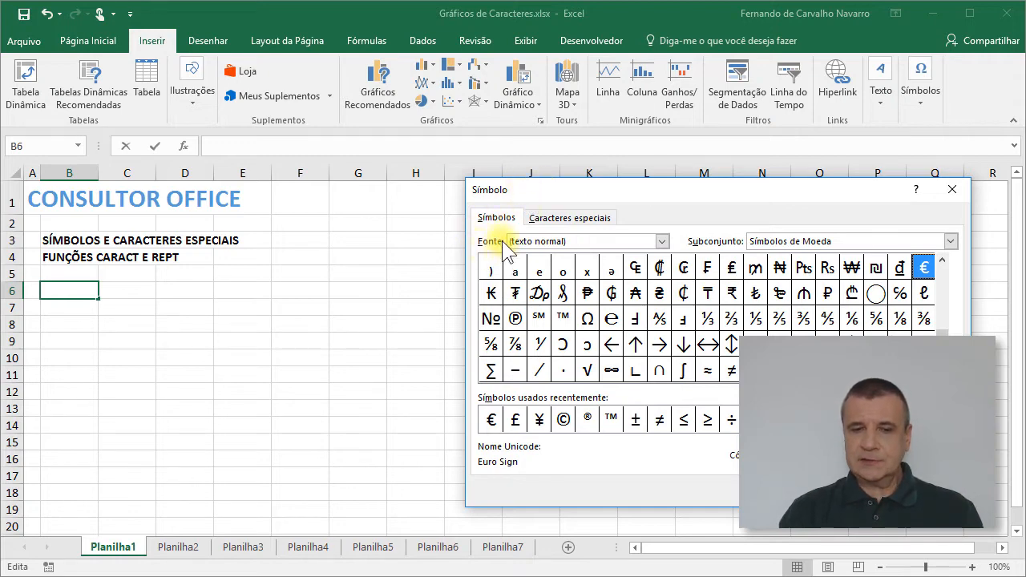
left_click_drag(496, 193, 286, 175)
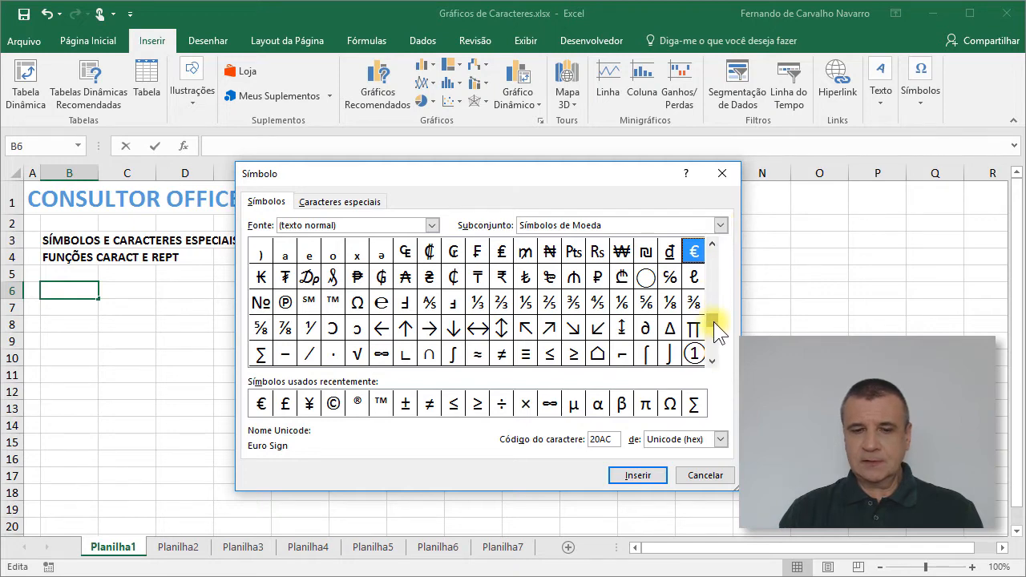
Step: Browse the normal text symbols and set the character code system to ASCII (decimal)
left_click_drag(713, 321, 713, 295)
left_click_drag(712, 259, 712, 253)
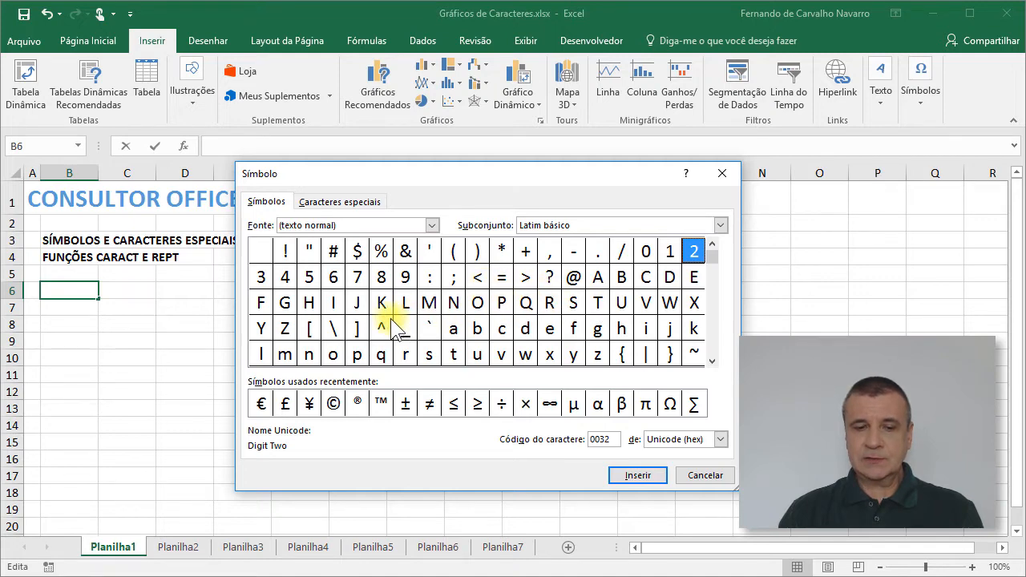
left_click(712, 310)
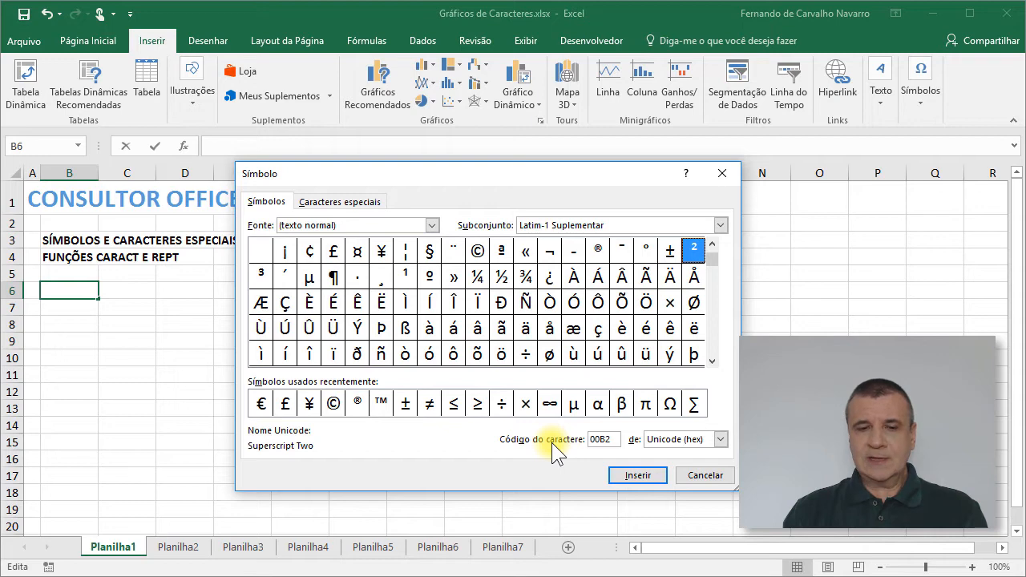
left_click(721, 440)
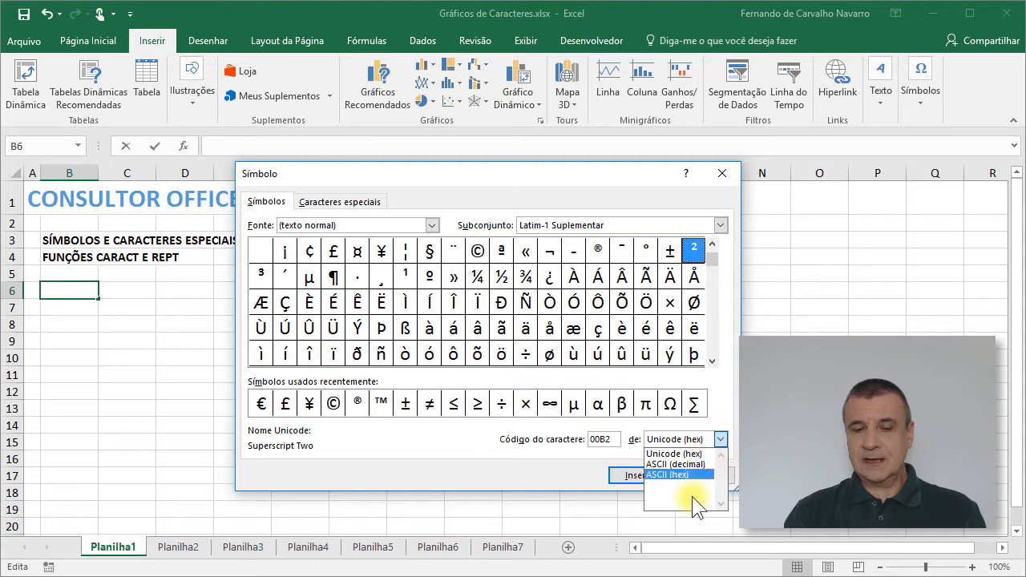
left_click(701, 465)
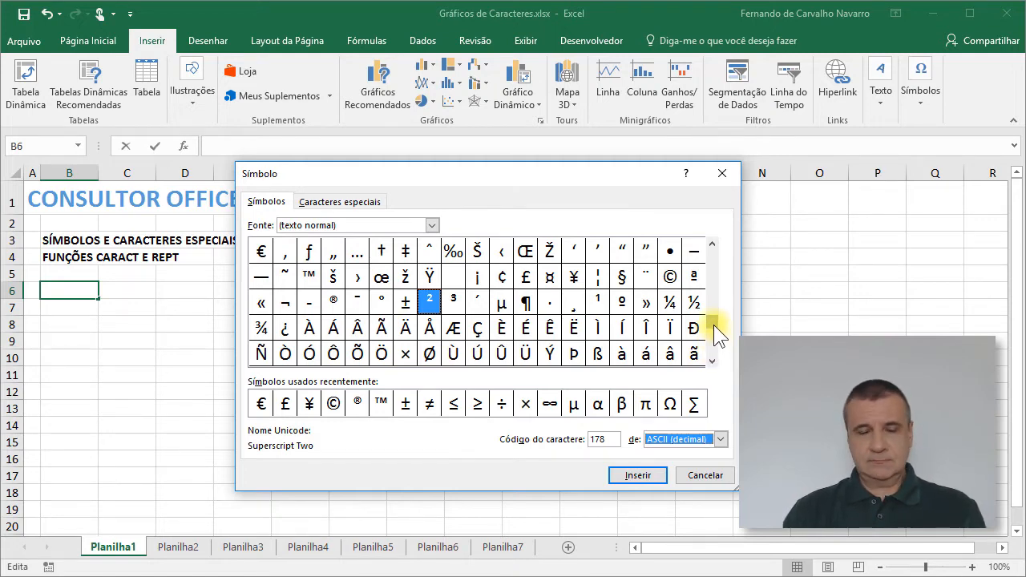
Step: Check the ASCII decimal codes of the @, & and ÿ characters in the normal text font
left_click_drag(713, 325, 712, 255)
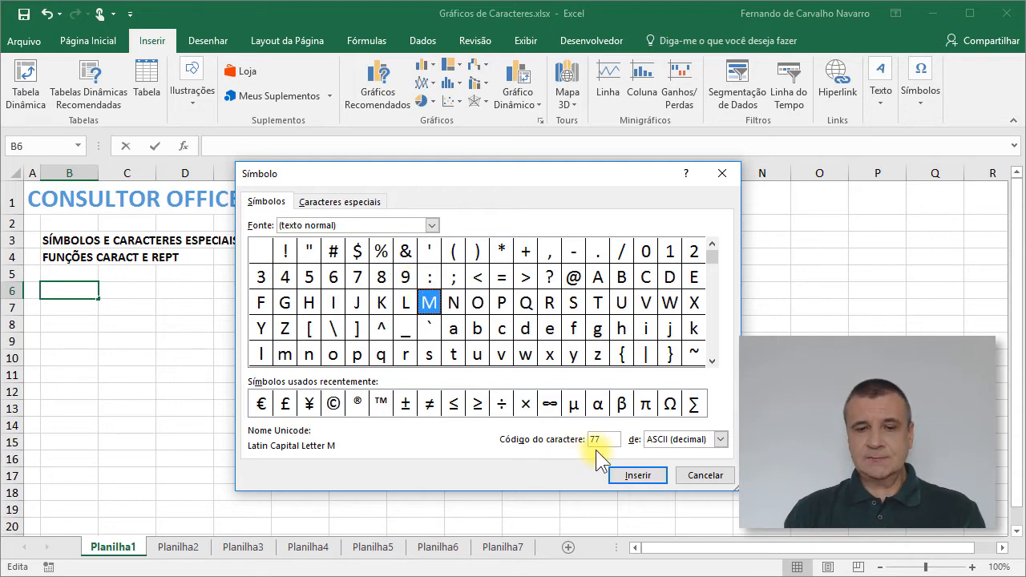
left_click(574, 276)
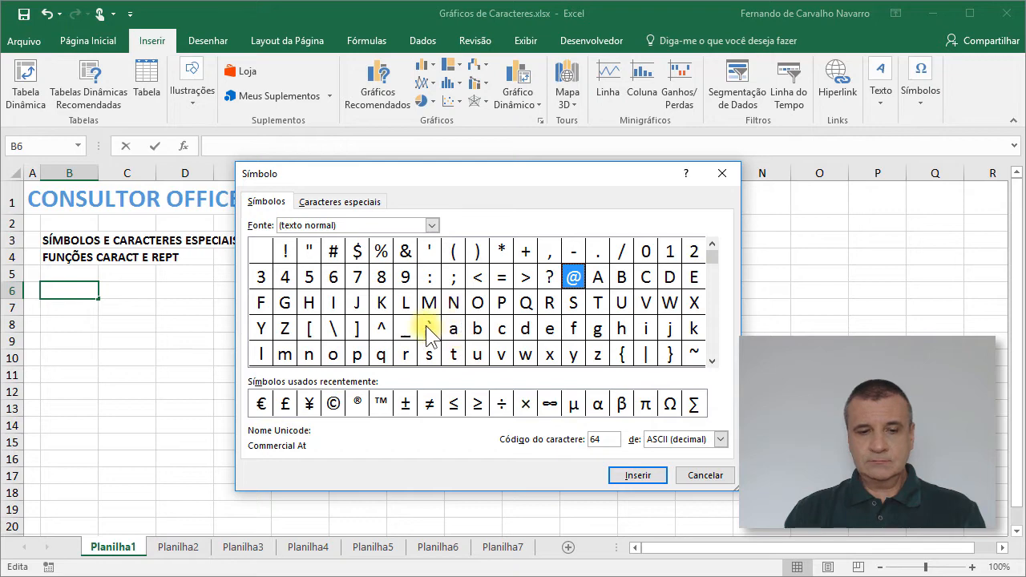
left_click(406, 253)
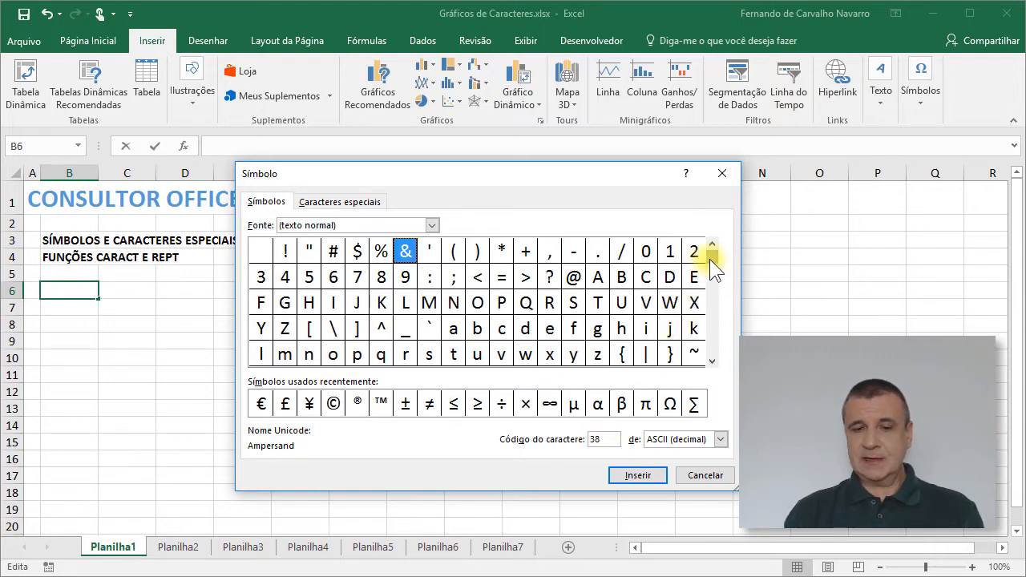
left_click_drag(714, 259, 706, 362)
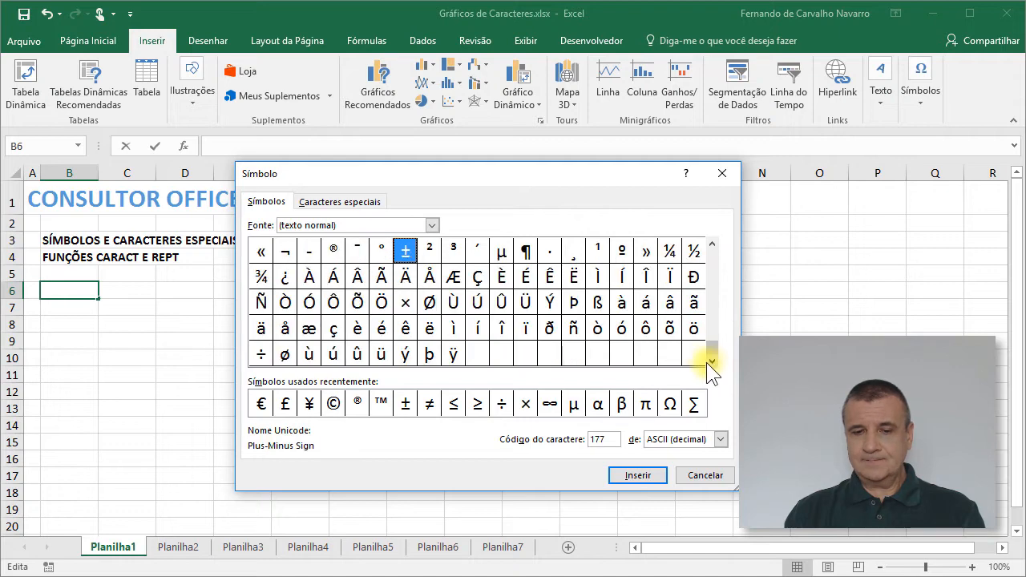
left_click(453, 355)
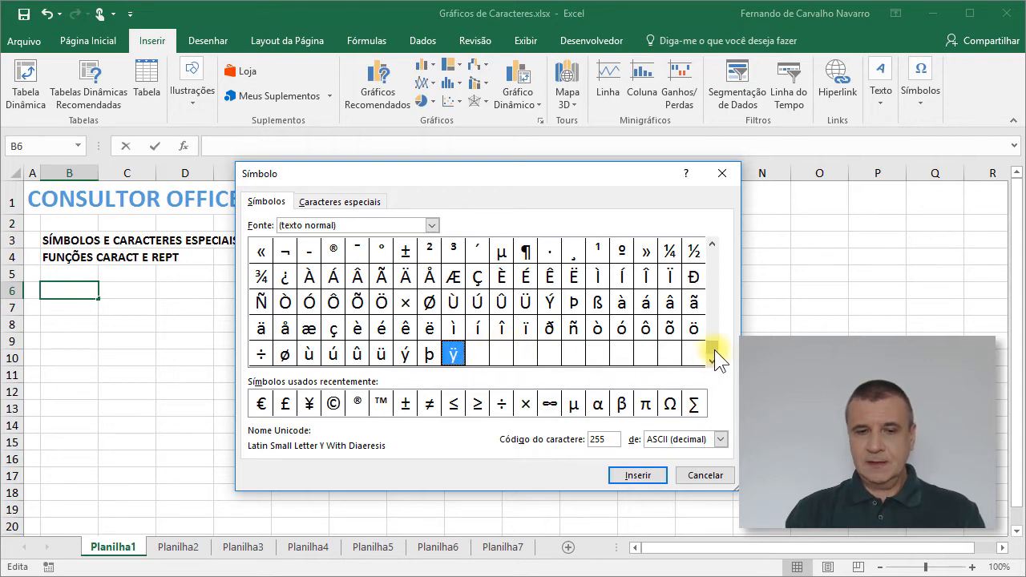
left_click_drag(714, 350, 723, 255)
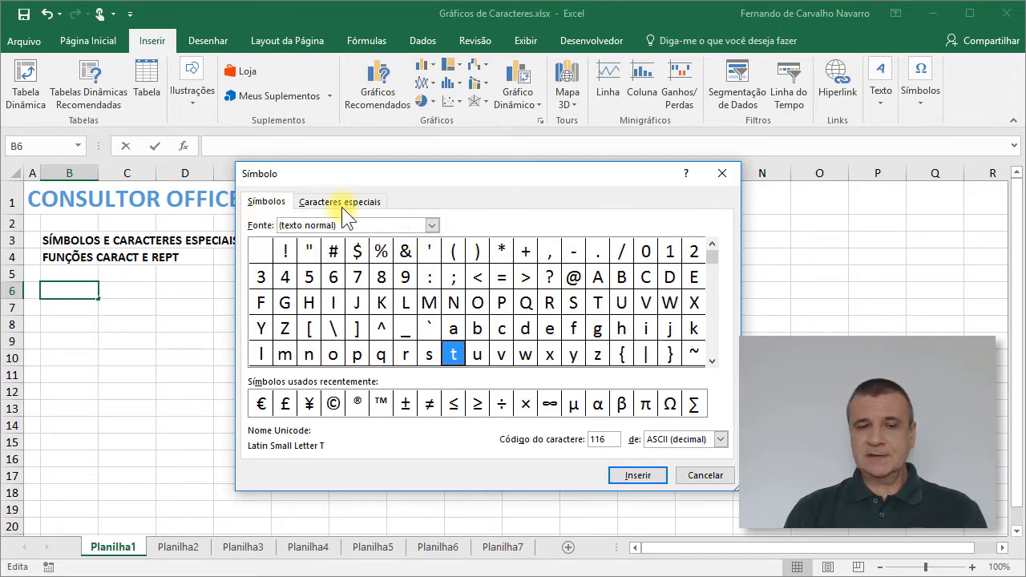
Step: Switch the symbol font to Wingdings and look through its characters
left_click(433, 226)
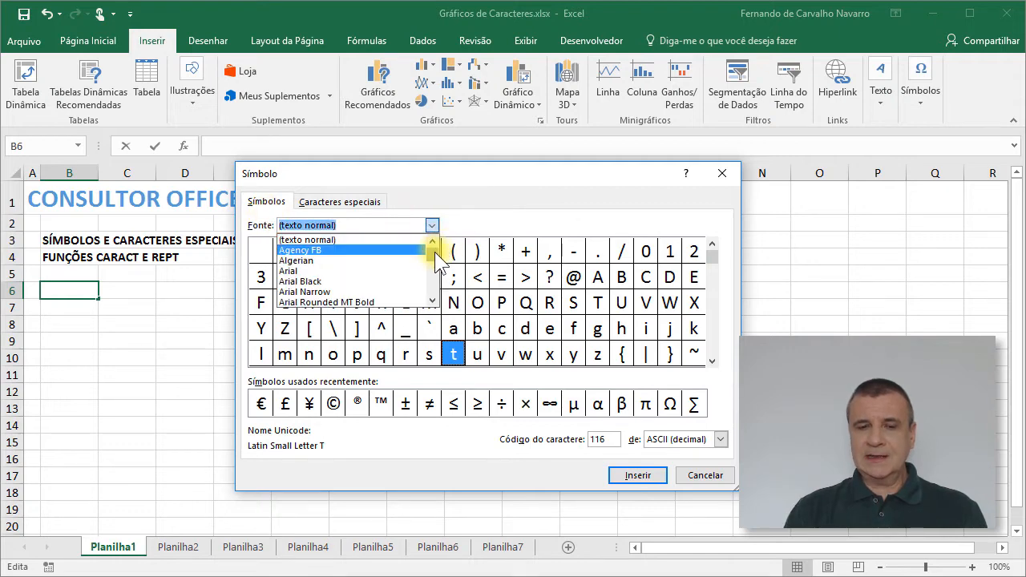
left_click_drag(436, 261, 433, 284)
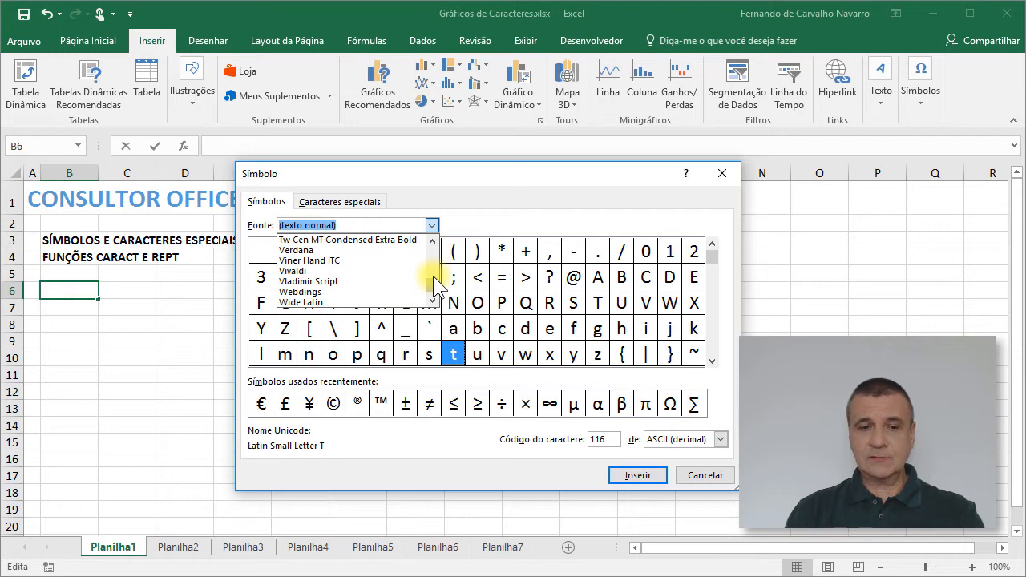
type("w")
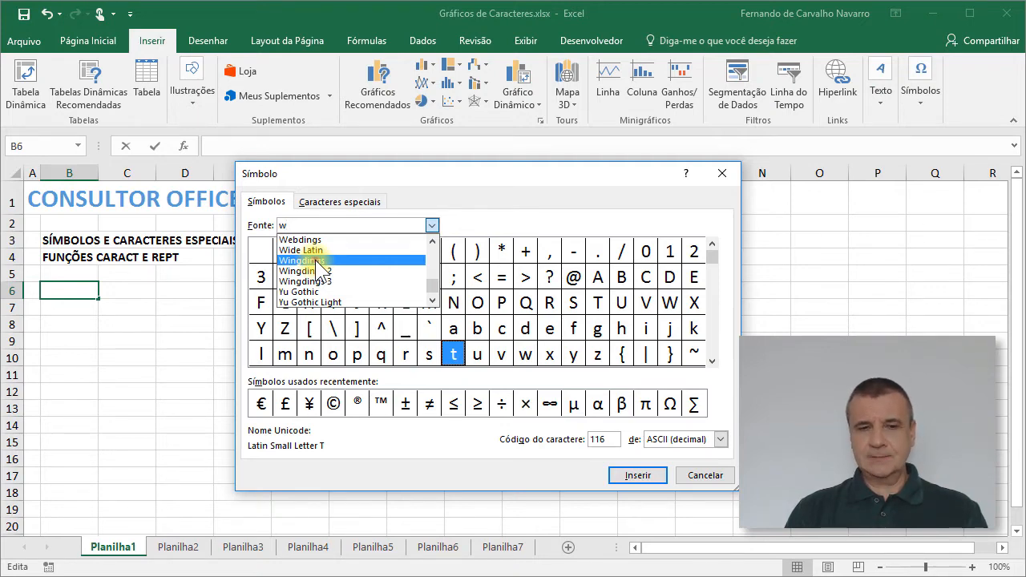
left_click(316, 260)
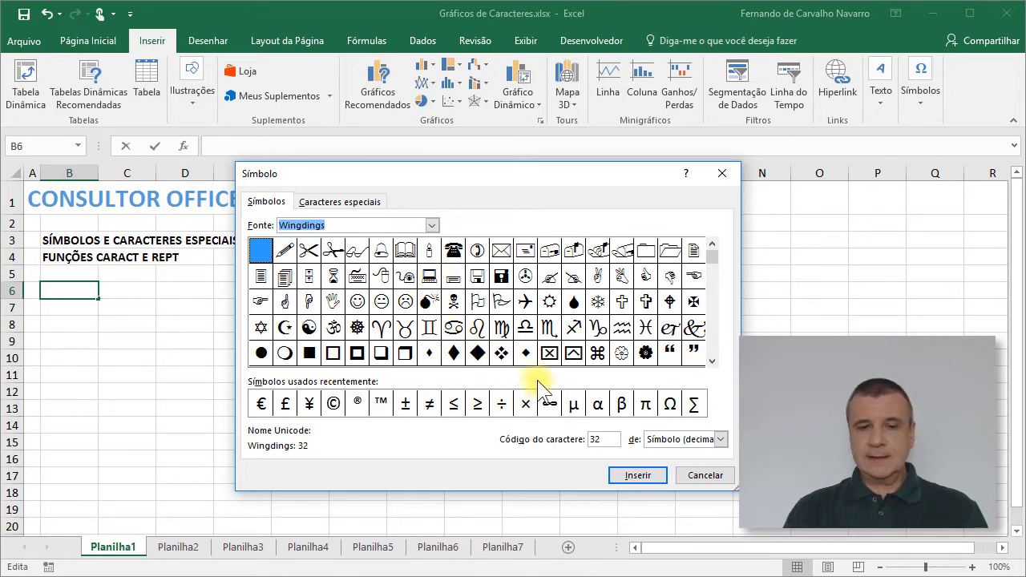
left_click_drag(713, 260, 715, 317)
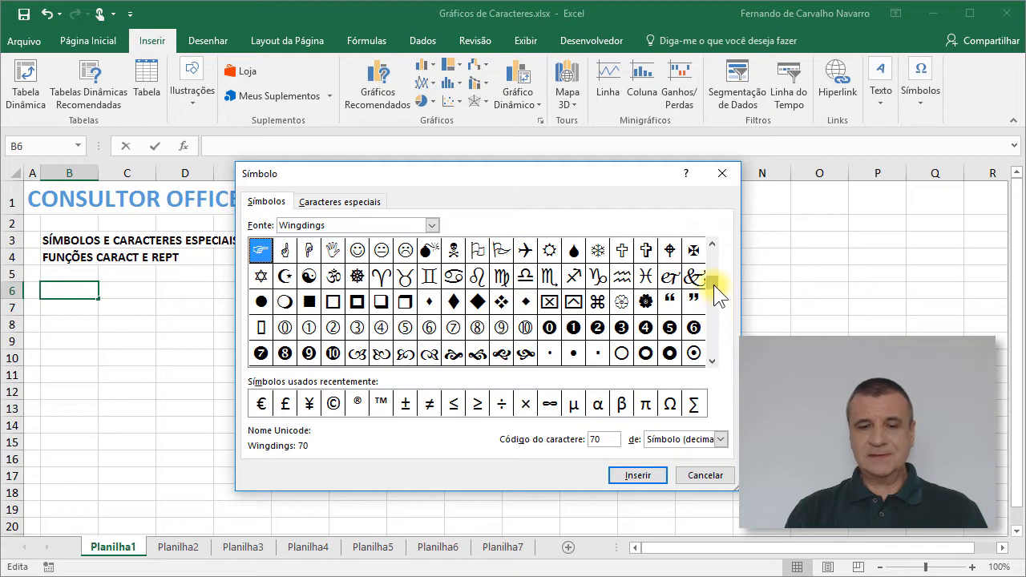
left_click_drag(713, 285, 712, 254)
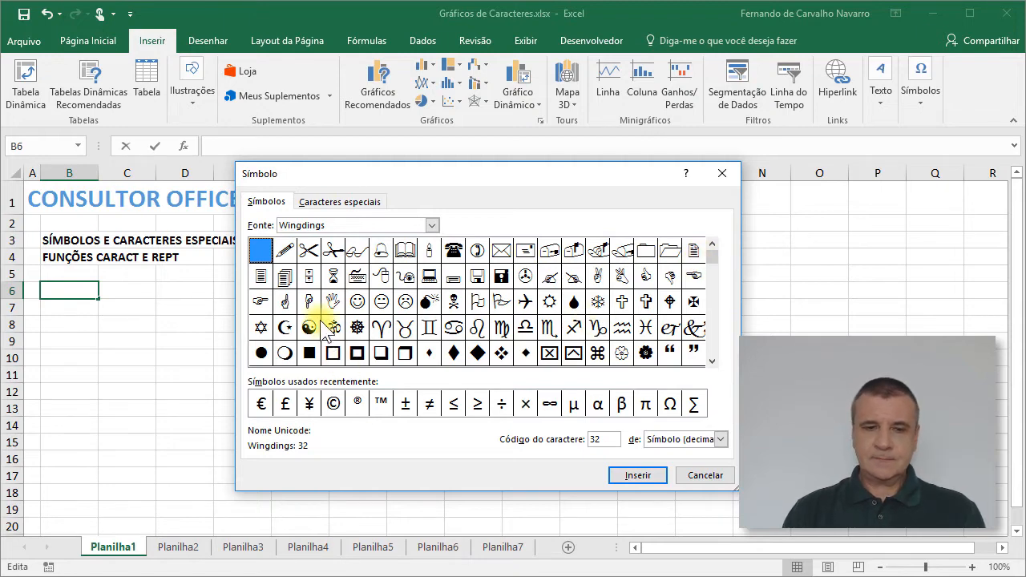
Step: Switch the symbol font to Wingdings 2 and look through its full character set
left_click(434, 228)
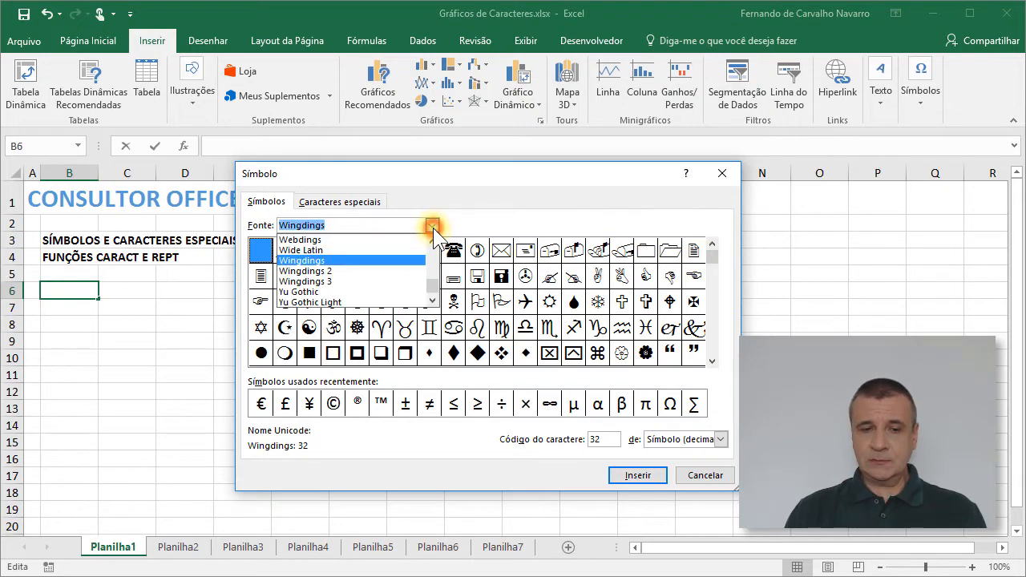
left_click(332, 273)
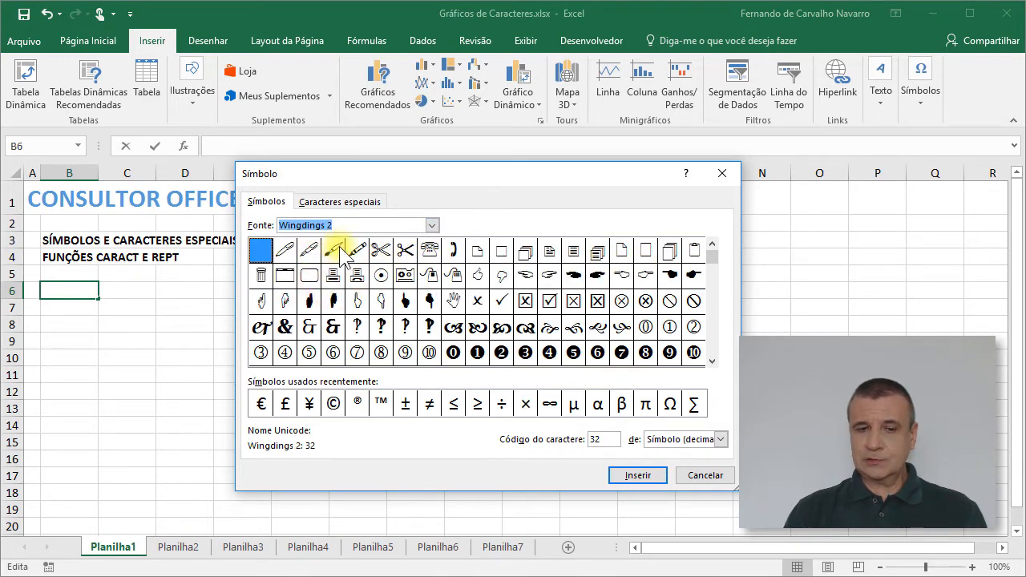
left_click(714, 322)
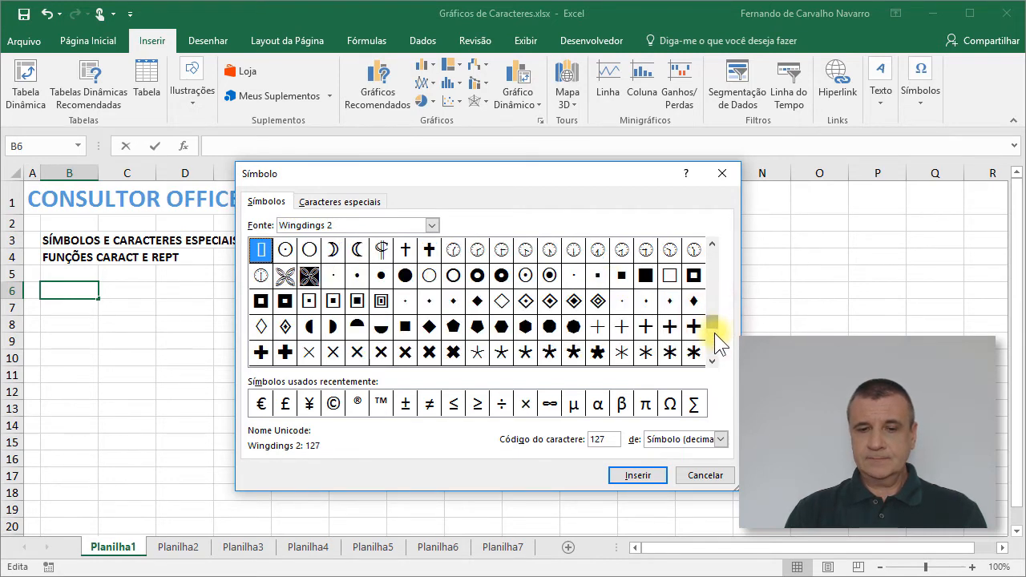
left_click_drag(714, 332, 713, 338)
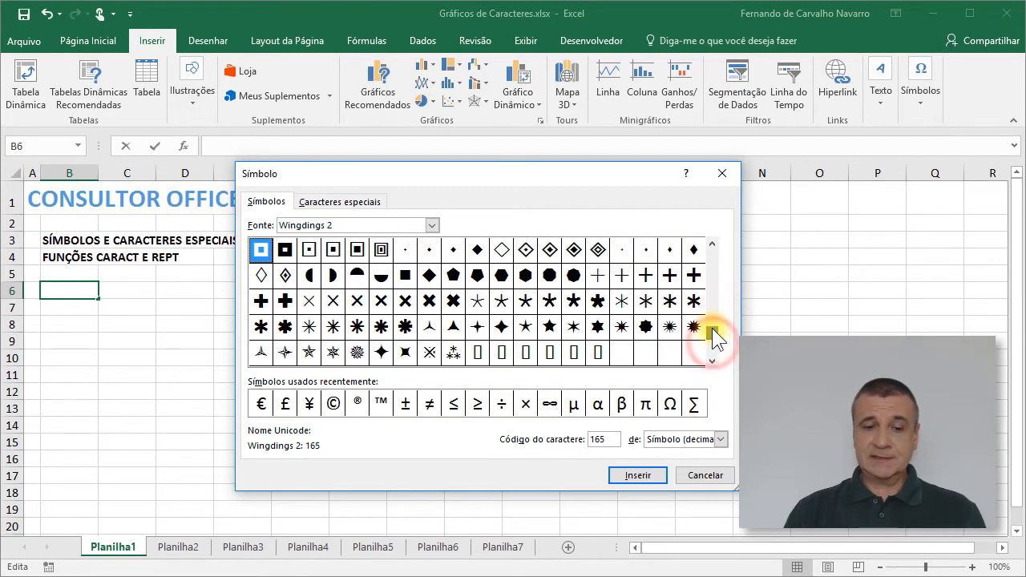
left_click_drag(714, 333, 710, 245)
Step: Switch the symbol font to Wingdings 3 and look through its arrow and shape characters
left_click(432, 225)
key("Down")
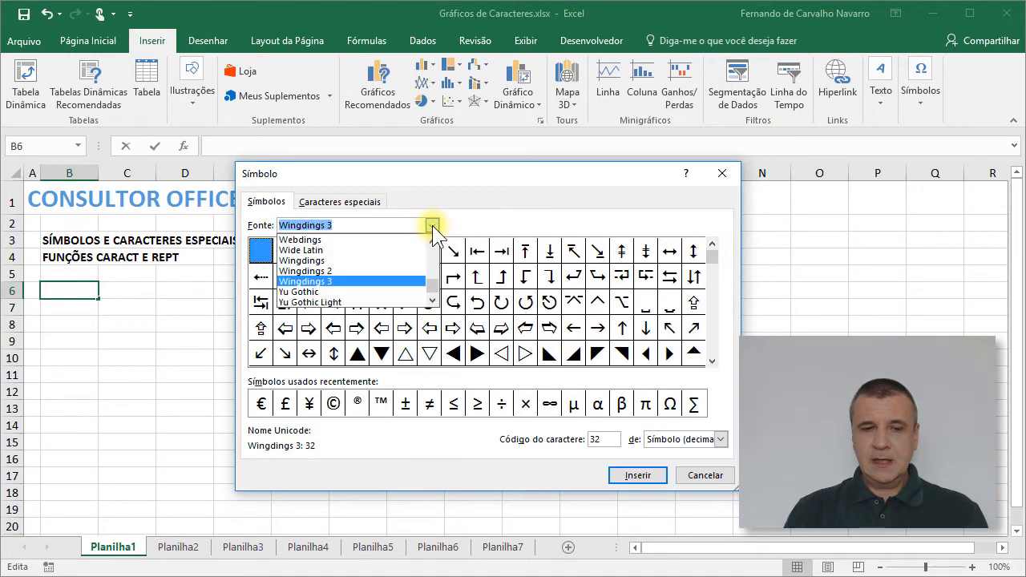
key("Return")
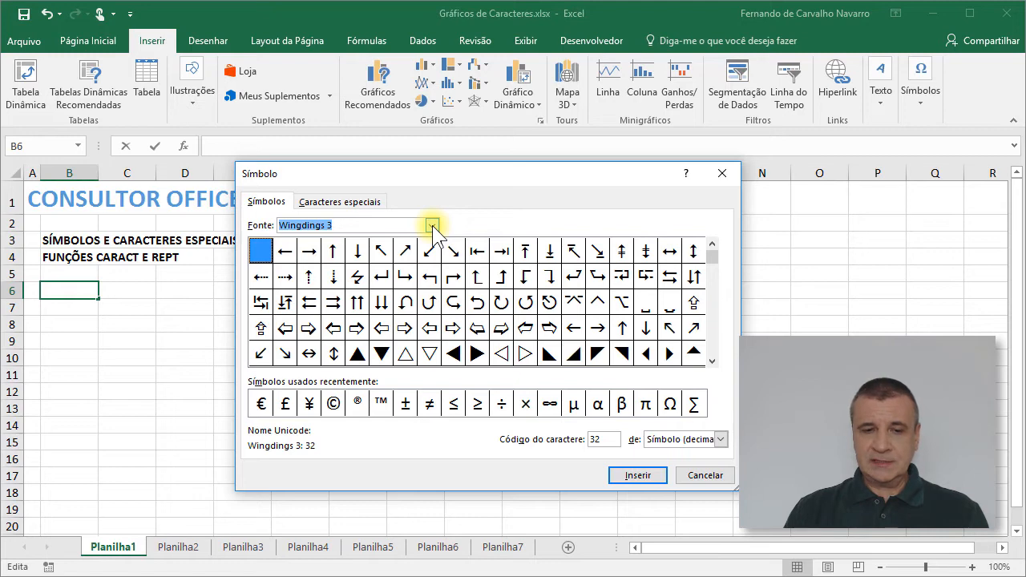
left_click(432, 225)
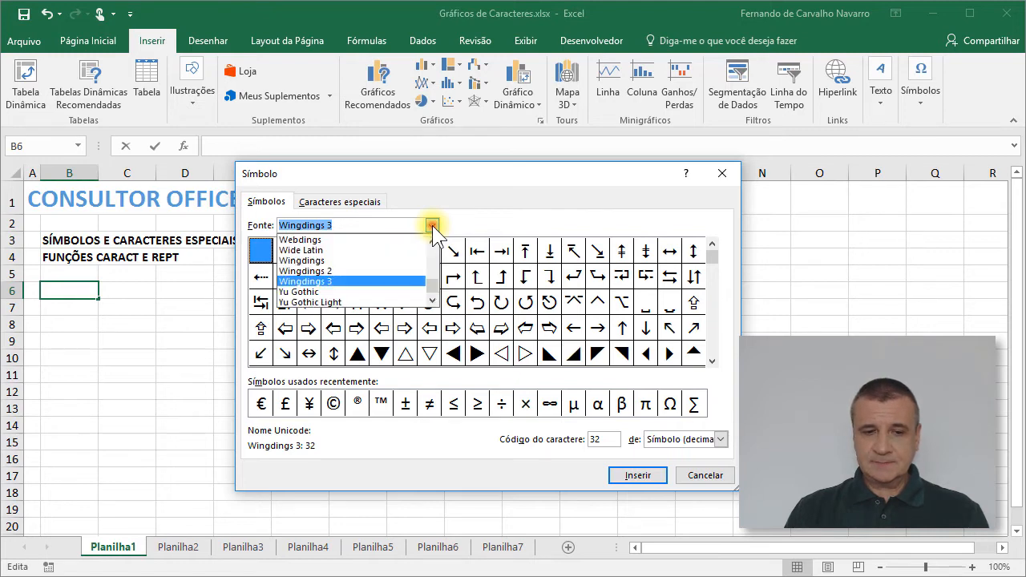
left_click(395, 276)
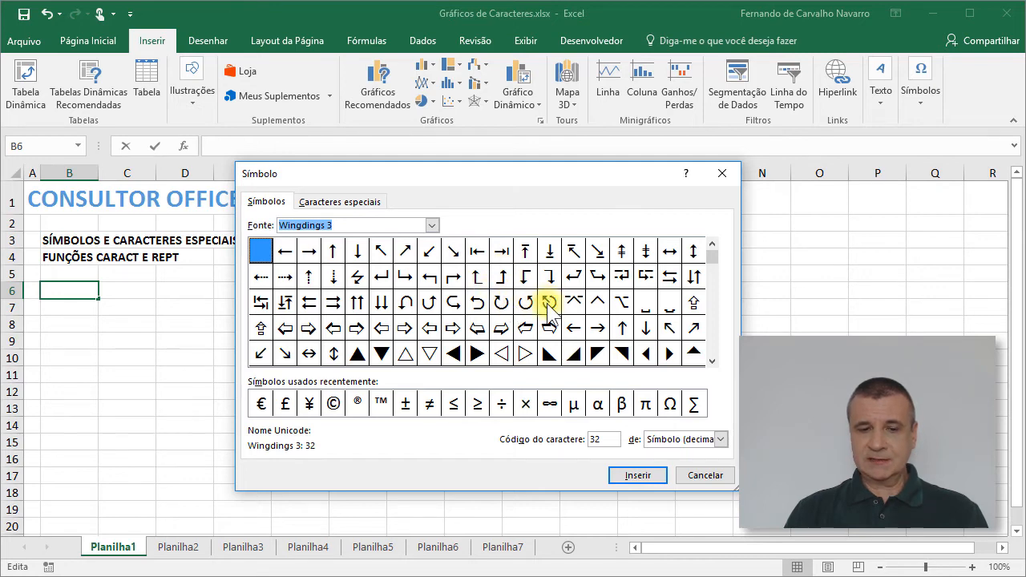
left_click(714, 309)
left_click(713, 337)
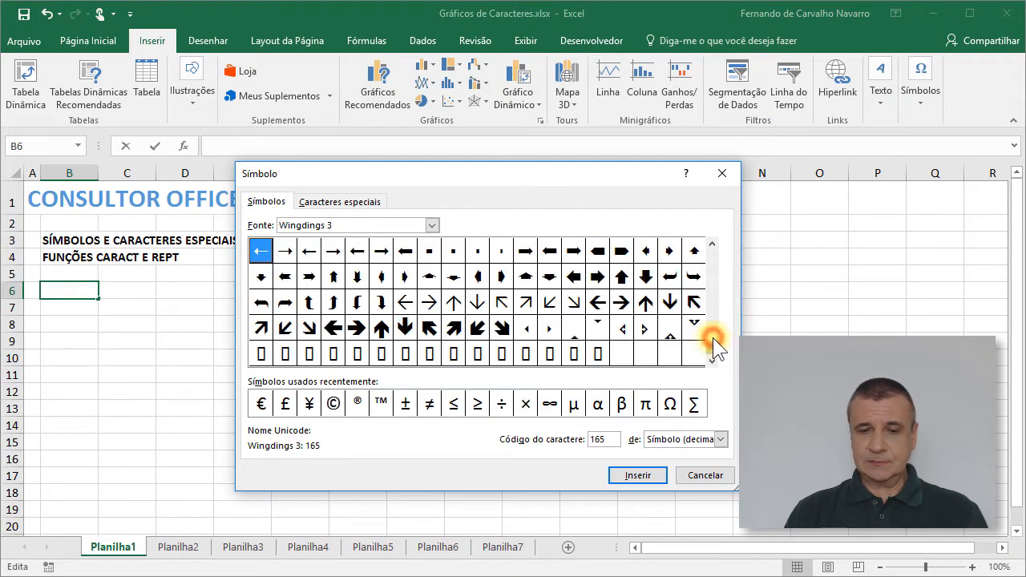
left_click_drag(714, 351, 708, 251)
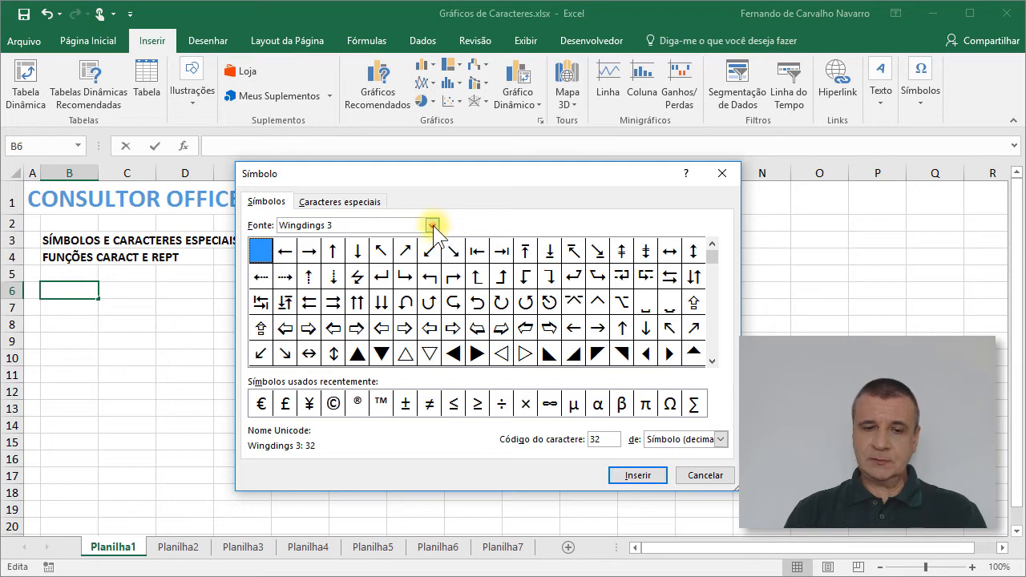
Step: Switch the symbol font to Webdings, and display the list of special characters
left_click(432, 226)
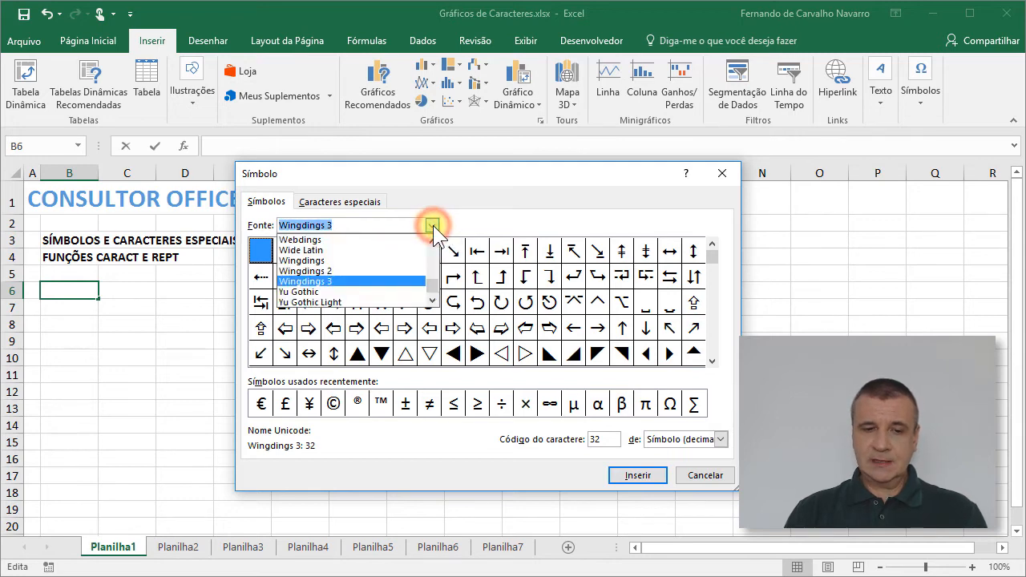
left_click(309, 242)
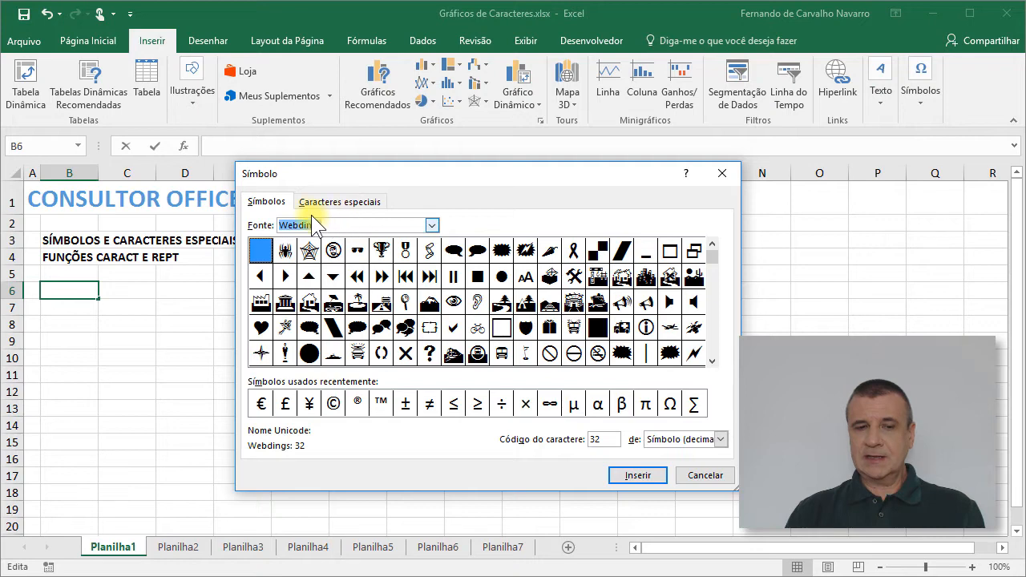
left_click(340, 202)
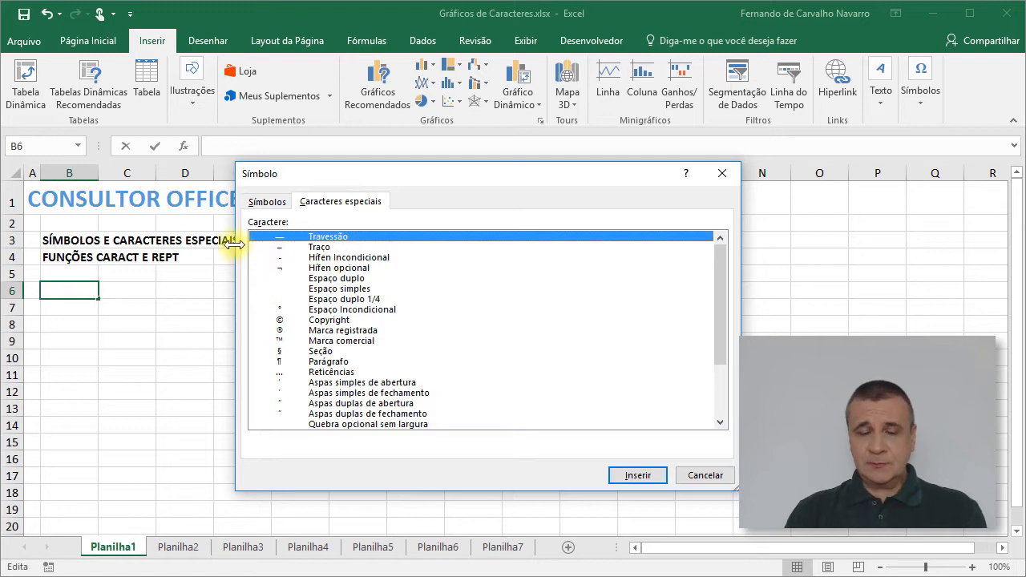
Step: Look through the special characters list, selecting Traço, Hífen Incondicional and Copyright in turn
left_click(297, 246)
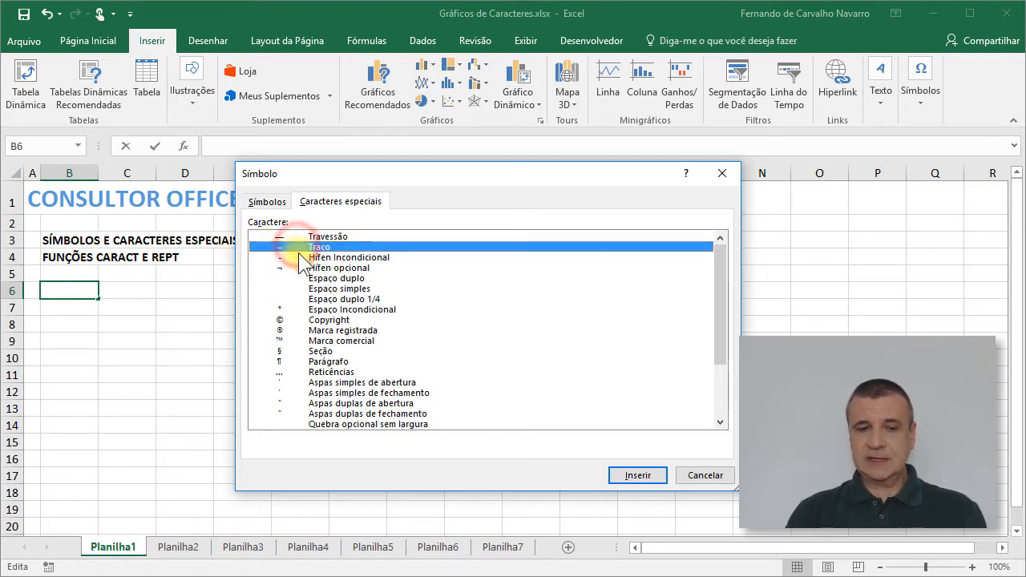
left_click(299, 257)
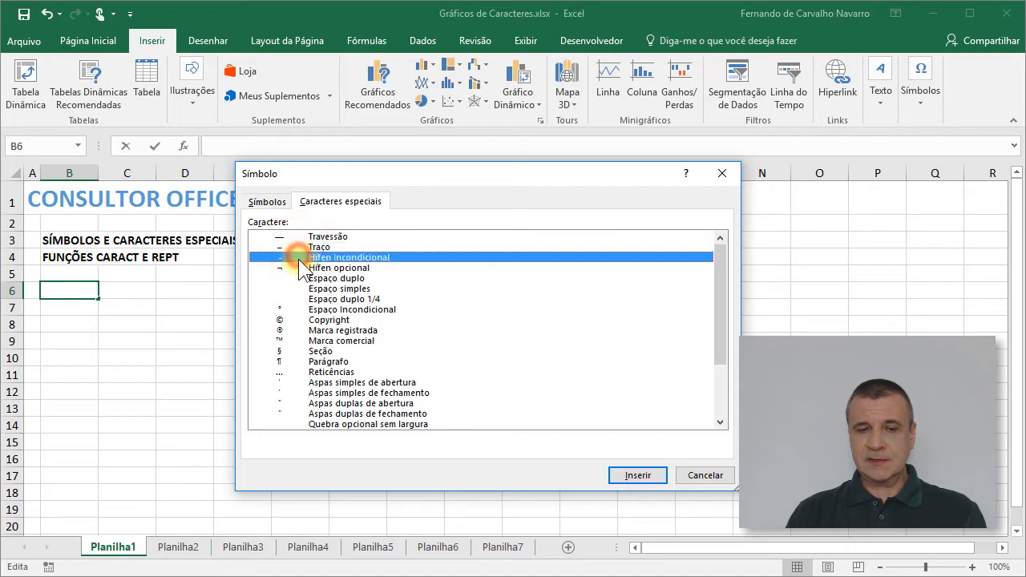
left_click(343, 321)
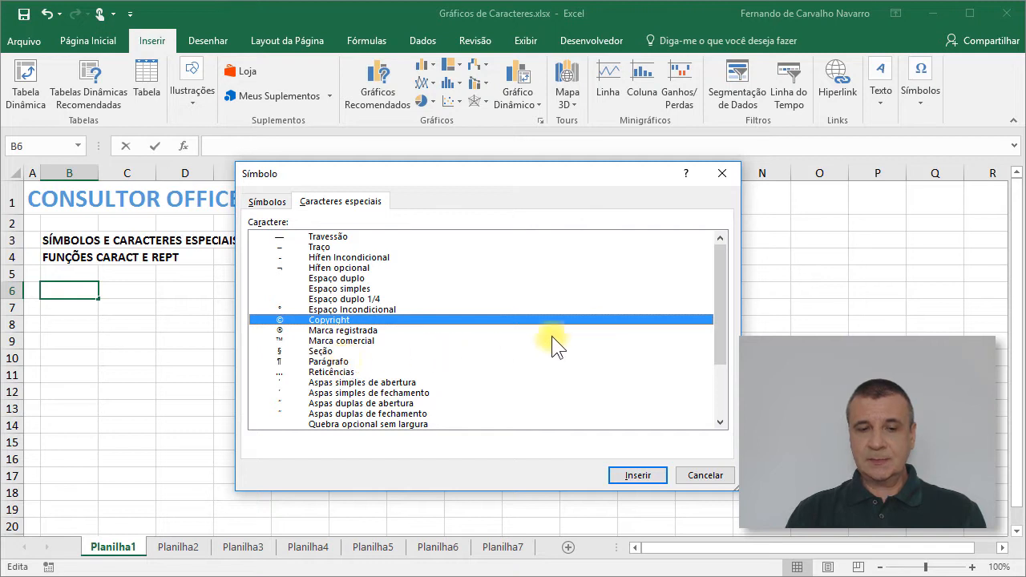
mouse_move(724, 278)
left_mouse_down()
mouse_move(718, 339)
mouse_move(720, 263)
left_mouse_up()
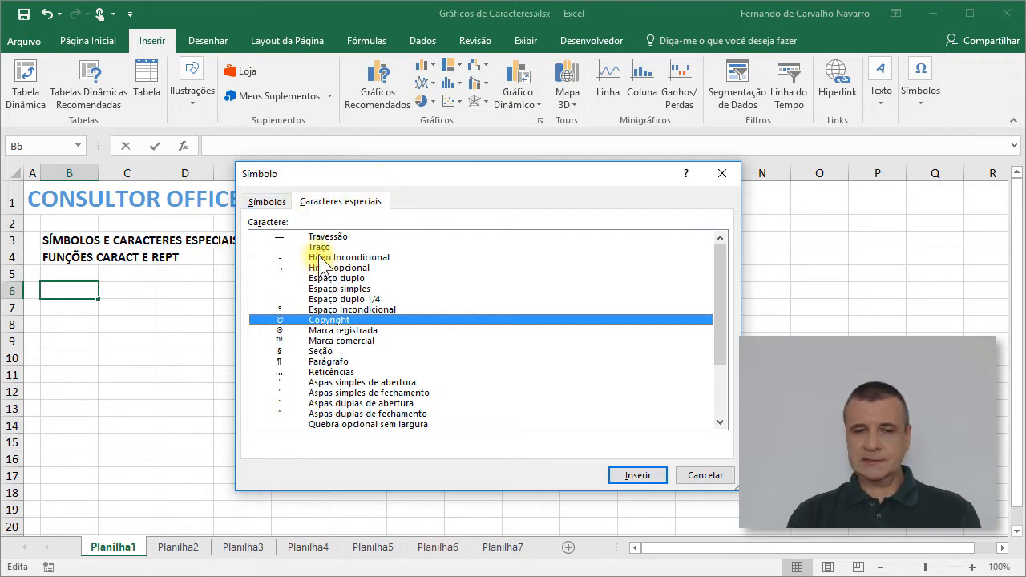
Step: Insert the Webdings eye symbol (code 78) and the prohibition sign (code 120) into cell B6
left_click(269, 202)
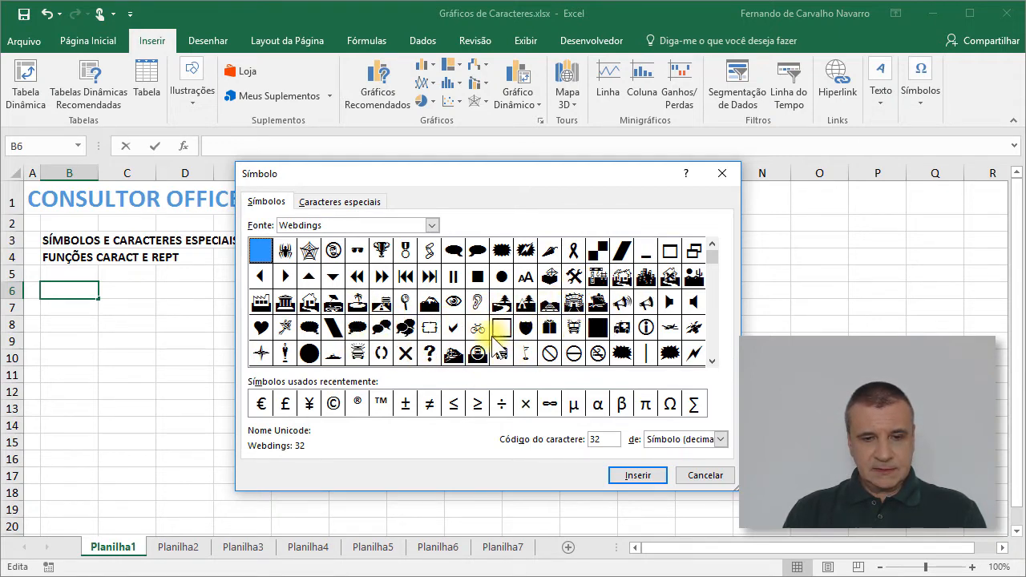
left_click(453, 303)
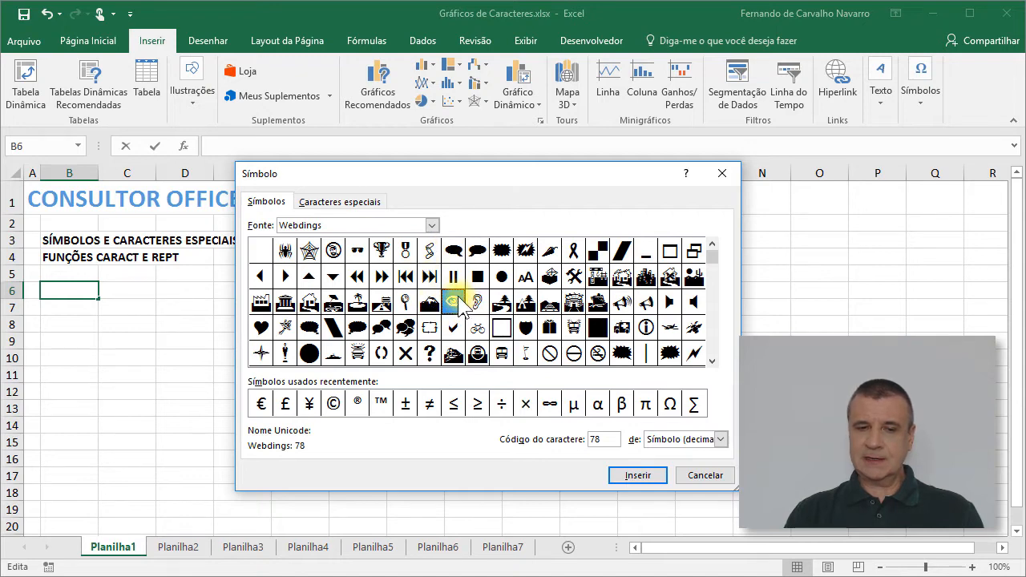
left_click(620, 477)
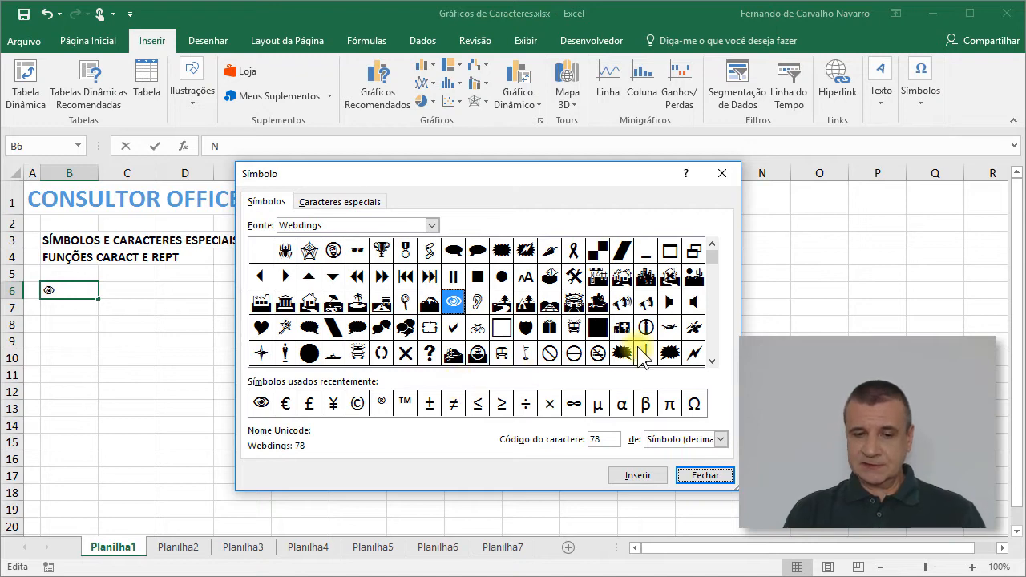
double_click(552, 353)
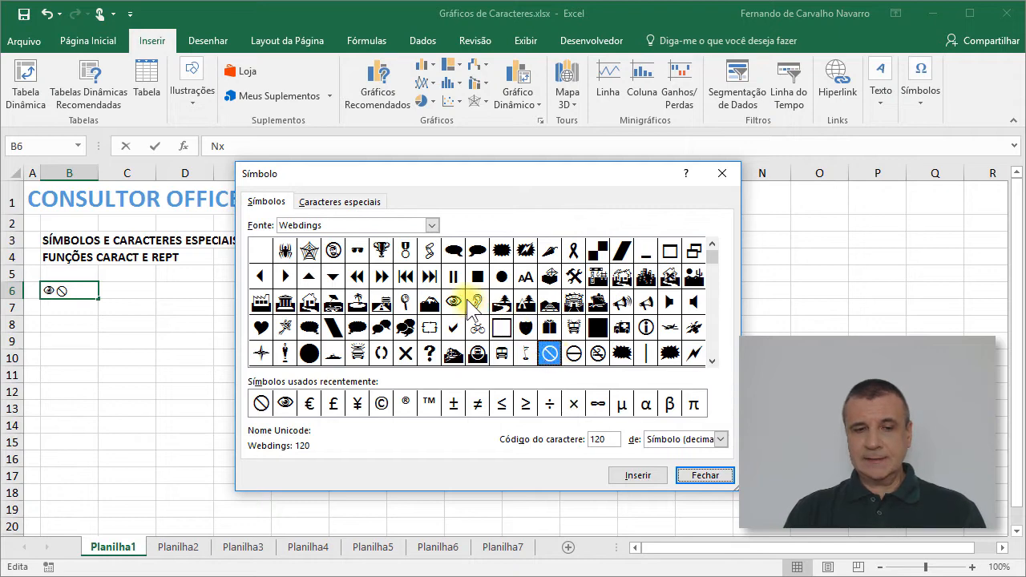
Step: Add the small right-pointing triangle (code 125) from the Wingdings 3 font to cell B6
left_click(431, 225)
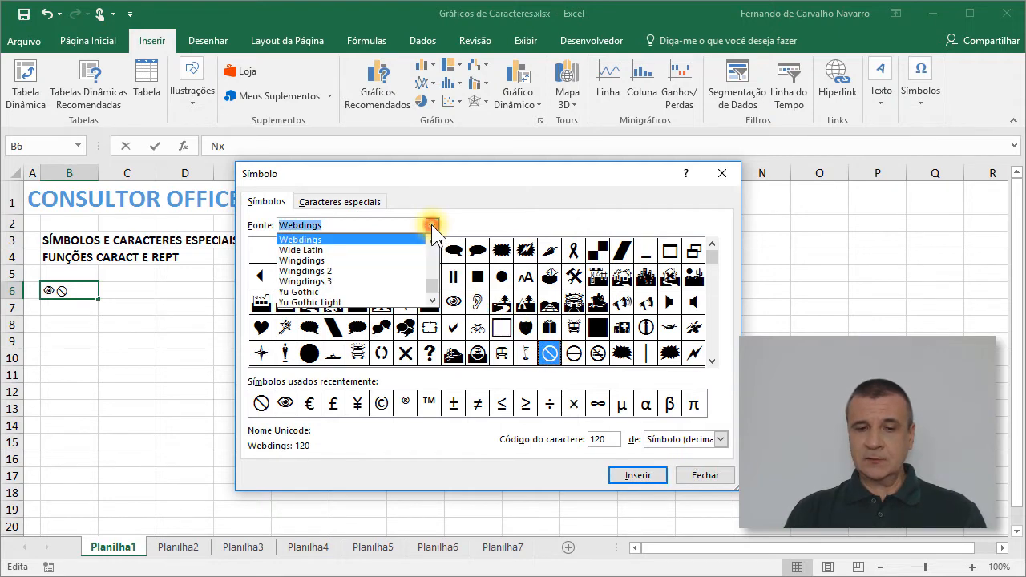
left_click(378, 280)
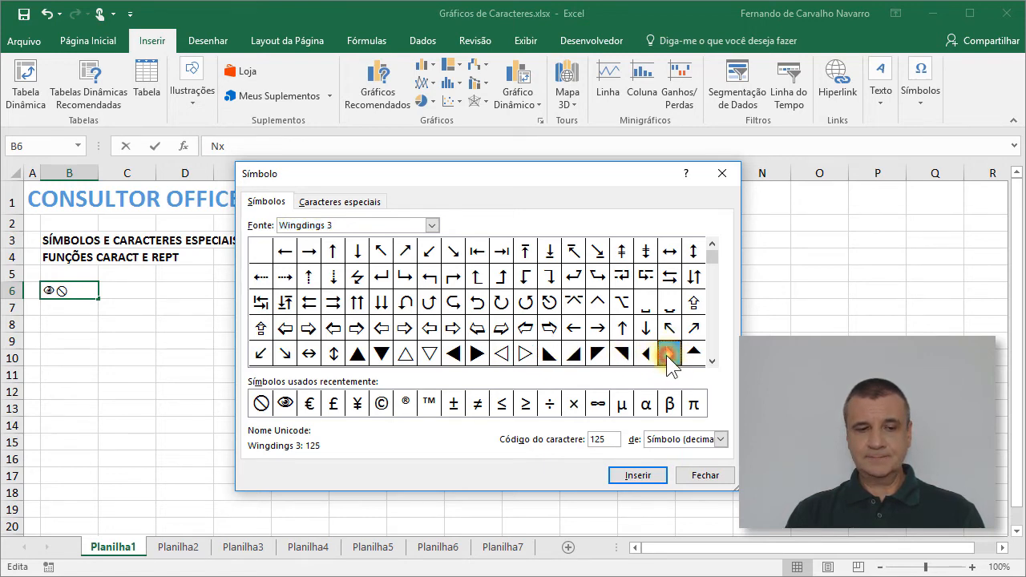
double_click(670, 355)
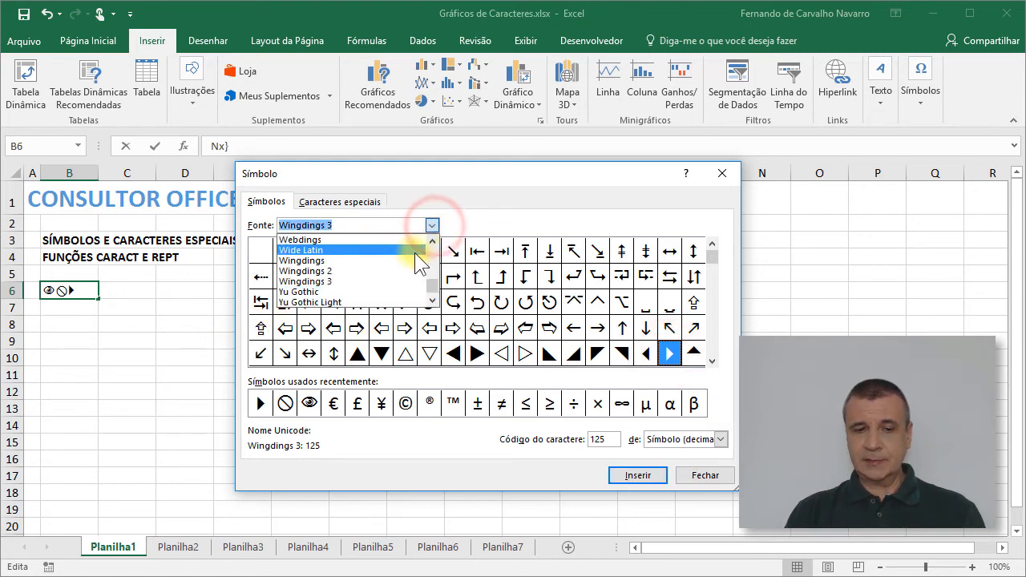
Step: Add the Wingdings smiley face (code 74) and open hand (code 73) to cell B6 and complete the entry
left_click(345, 262)
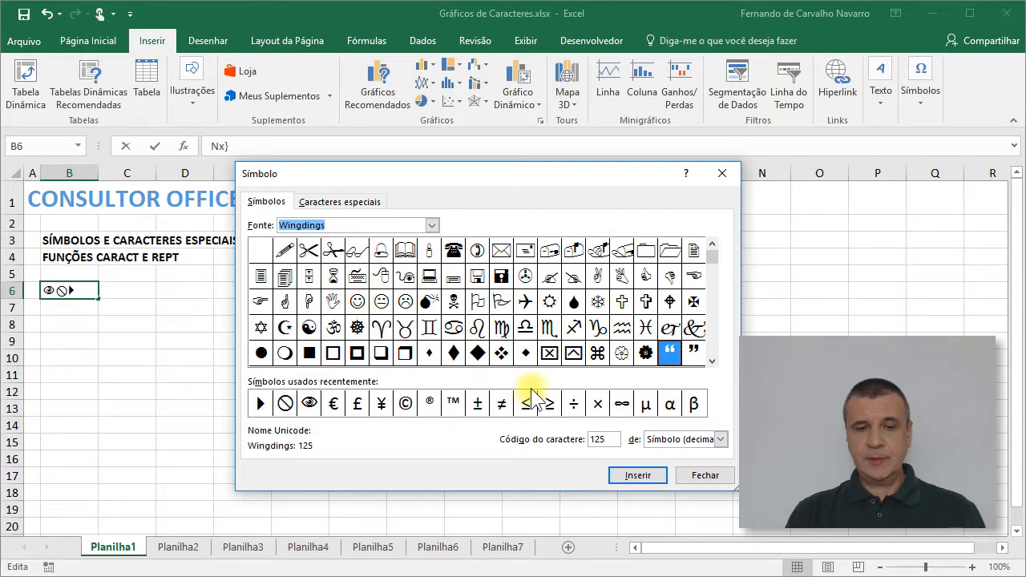
double_click(357, 303)
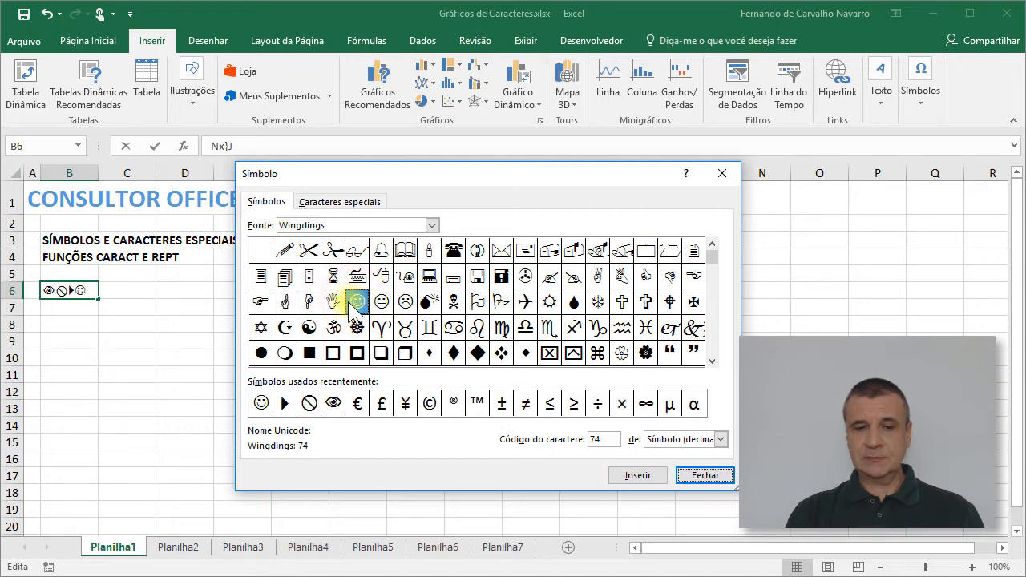
double_click(333, 301)
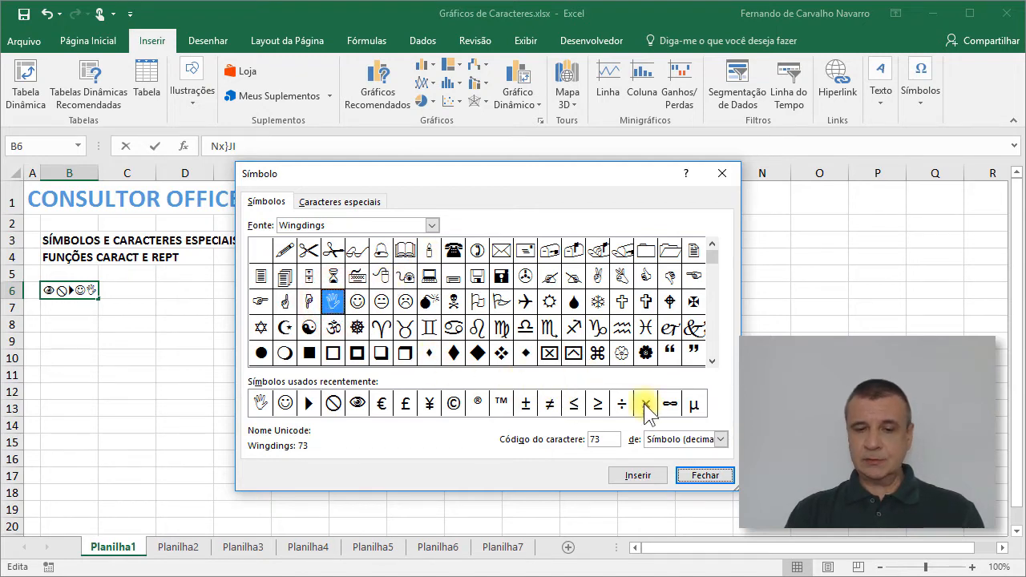
left_click(705, 476)
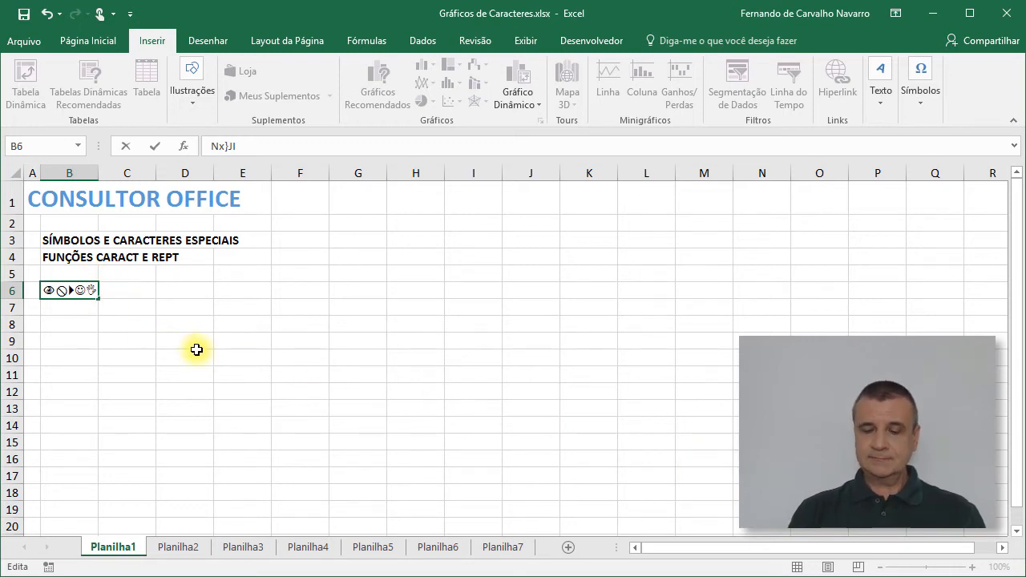
key("Return")
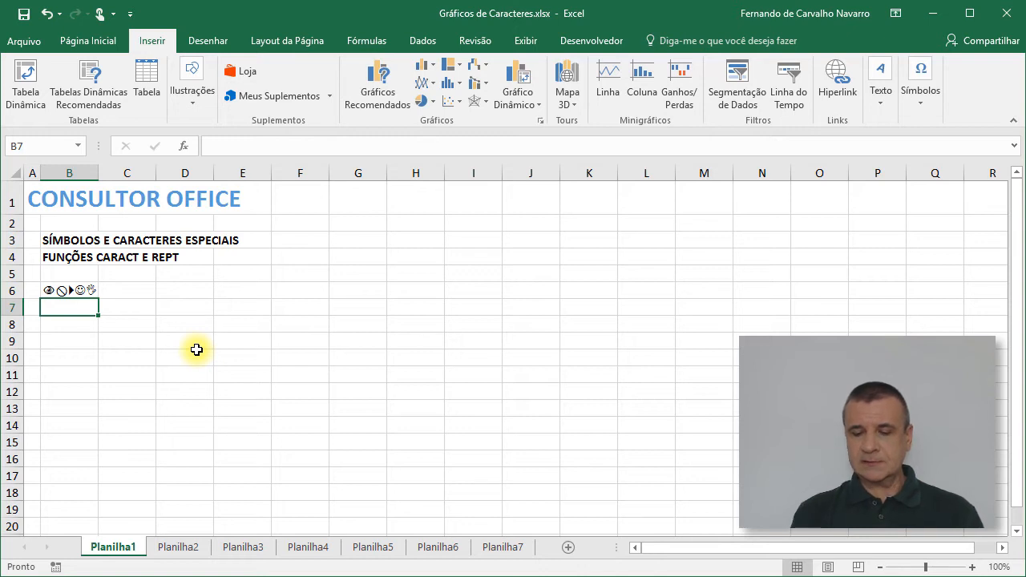
Step: Set the font size of the symbols in cell B6 to 36
key("Up")
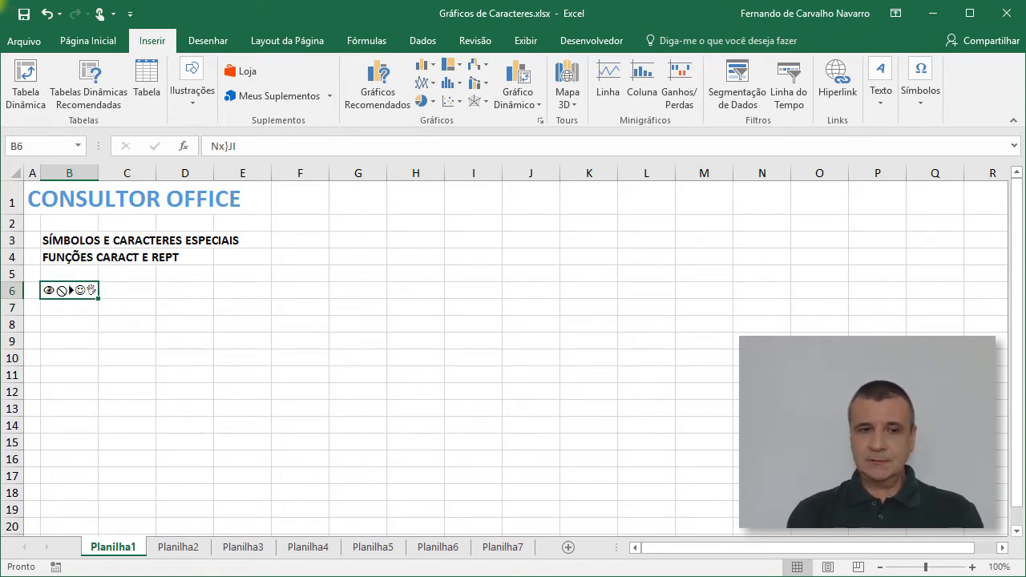
left_click(110, 42)
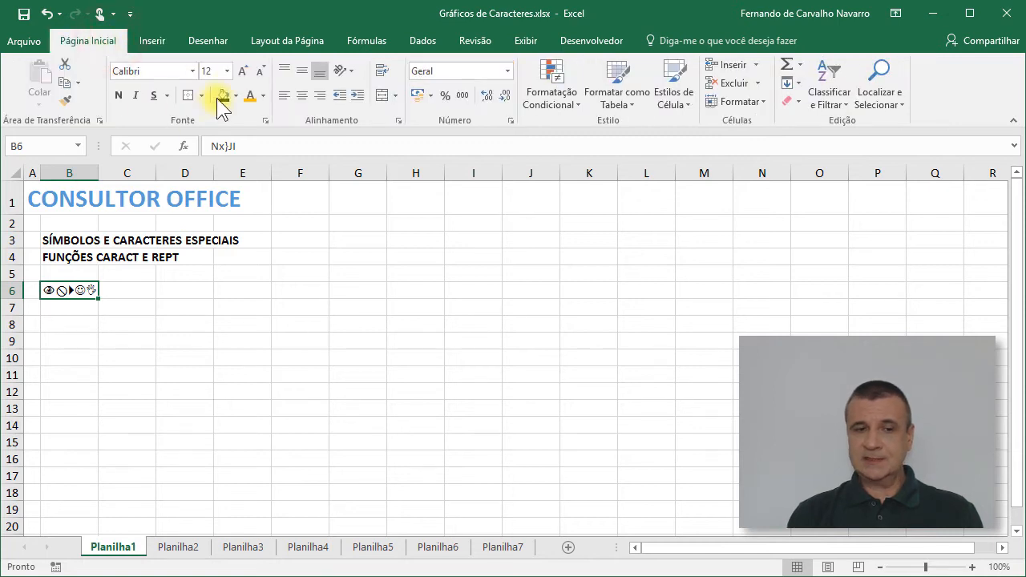
left_click(227, 71)
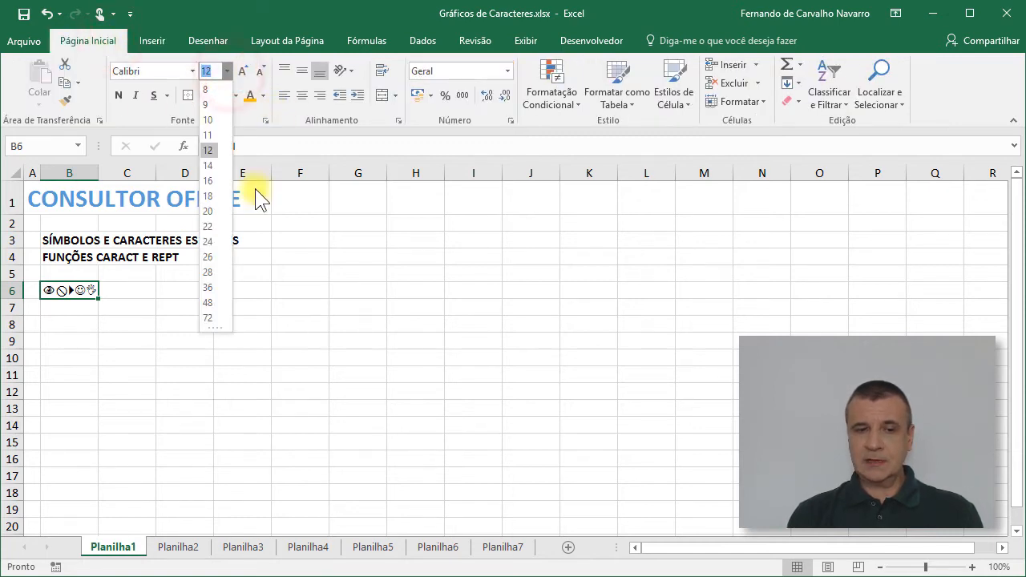
left_click(216, 287)
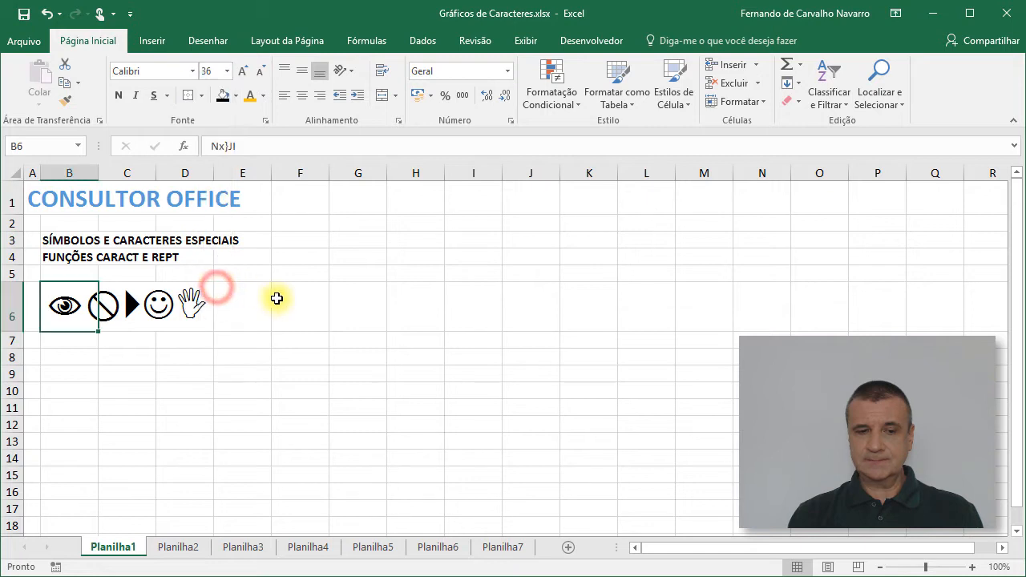
Step: Enter the euro and registered trademark characters, €®, in cell B8
left_click(73, 357)
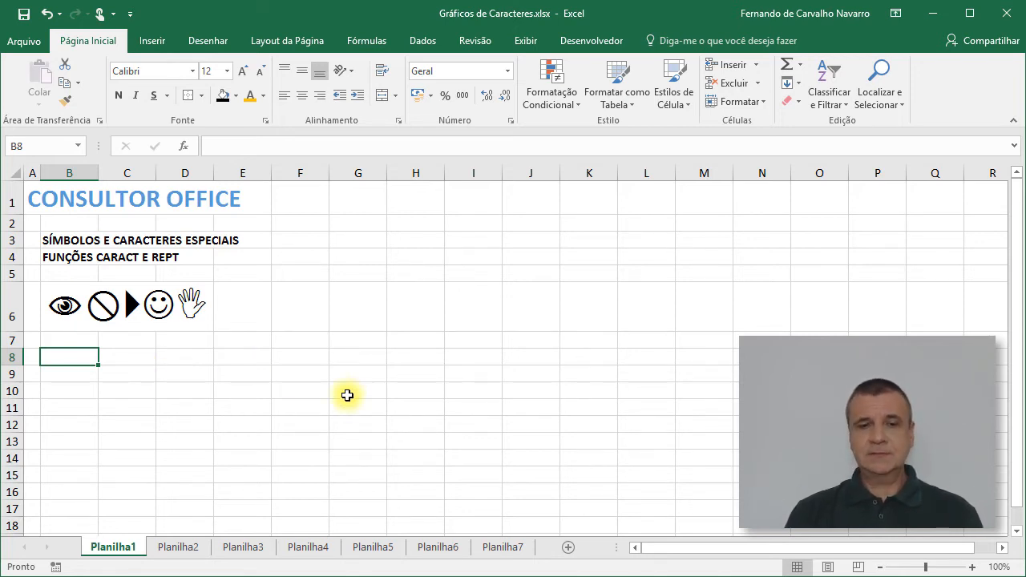
left_click(149, 40)
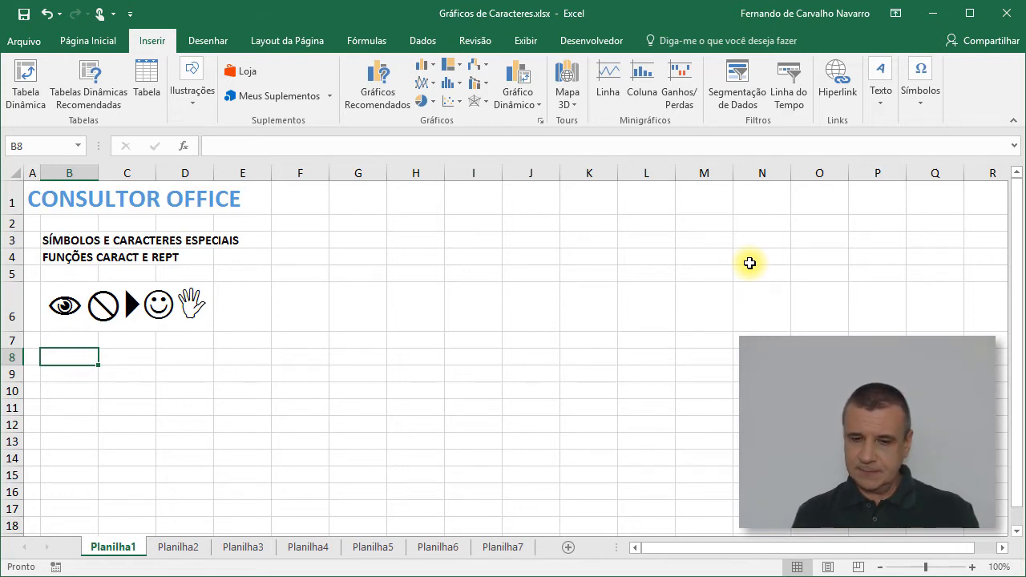
key("alt")
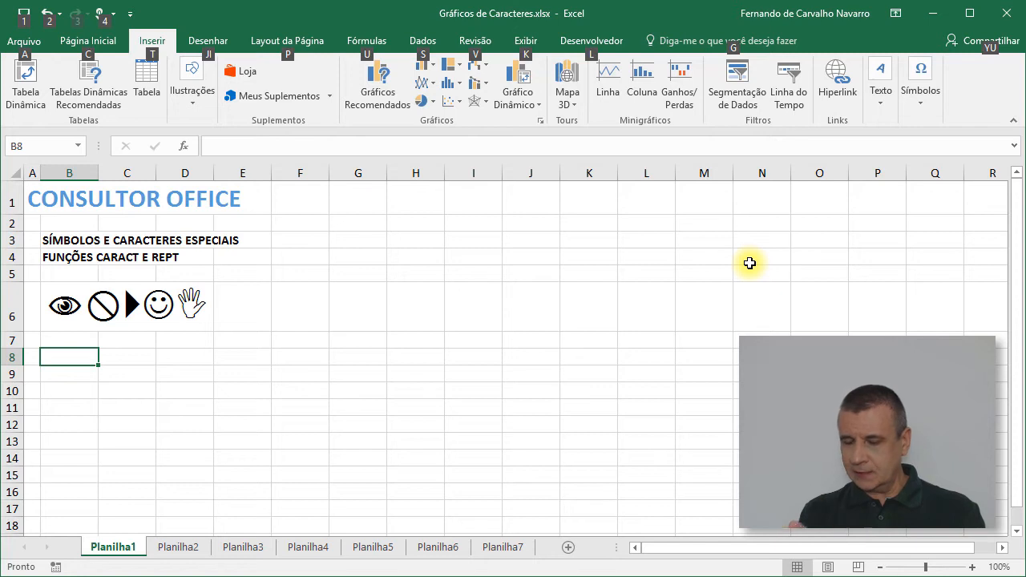
key("Escape")
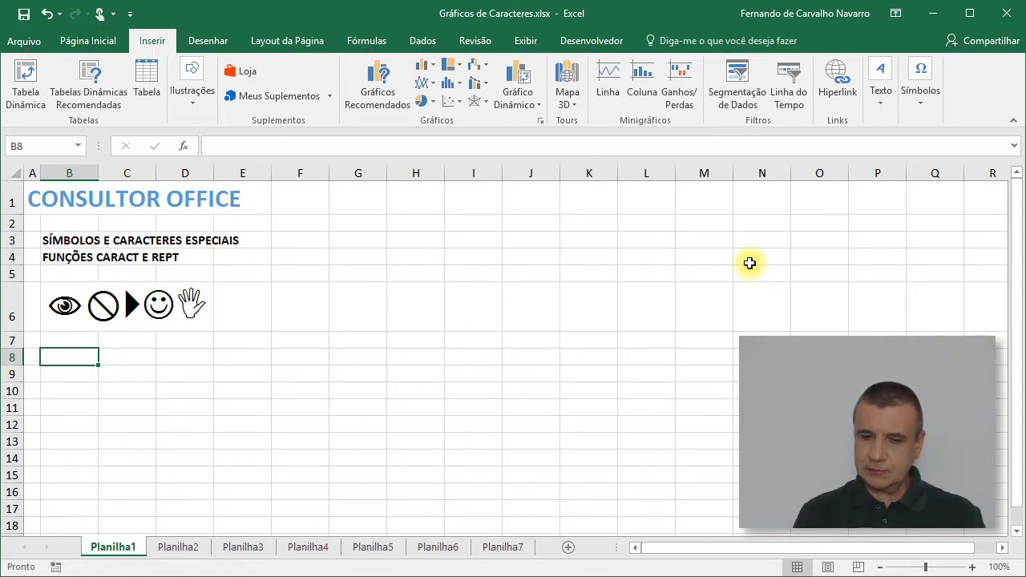
type("€")
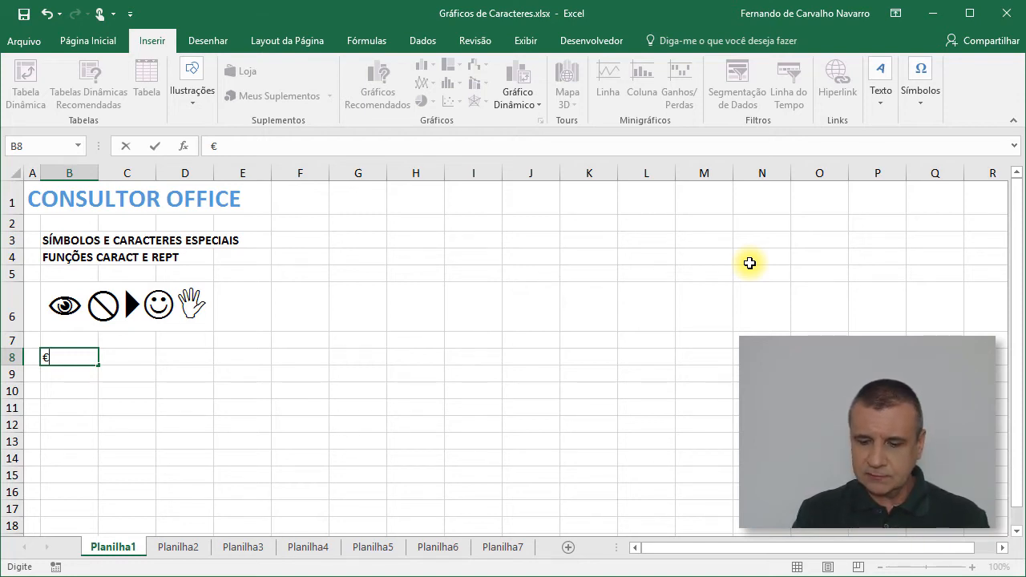
type("°")
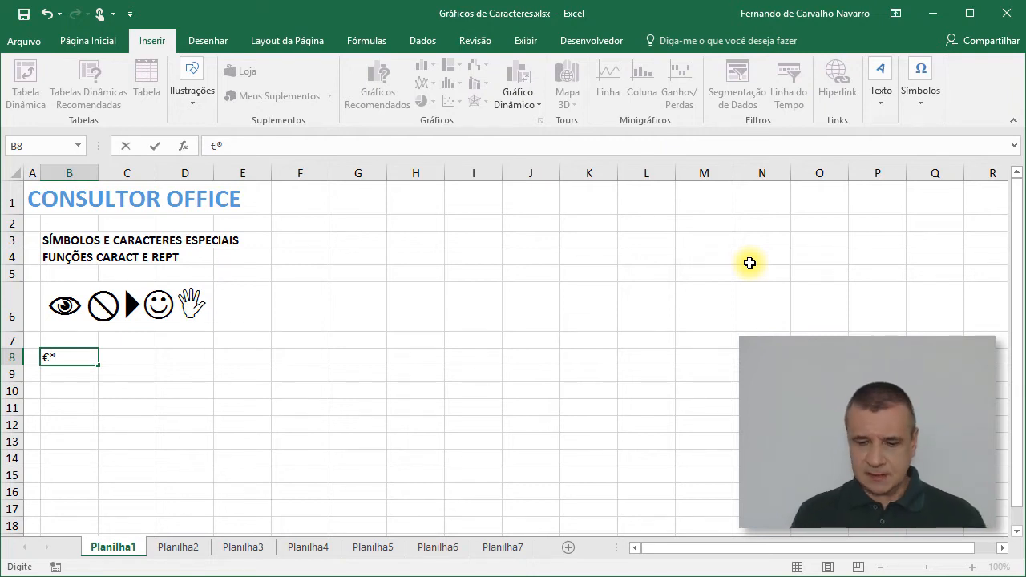
key("Return")
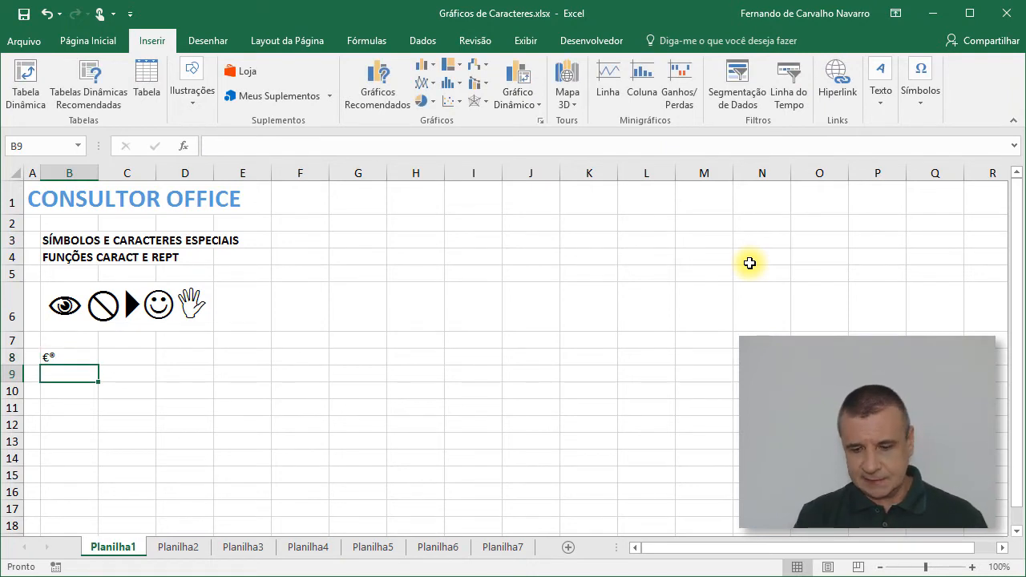
Step: Set the font size of the €® characters in cell B8 to 48
key("Up")
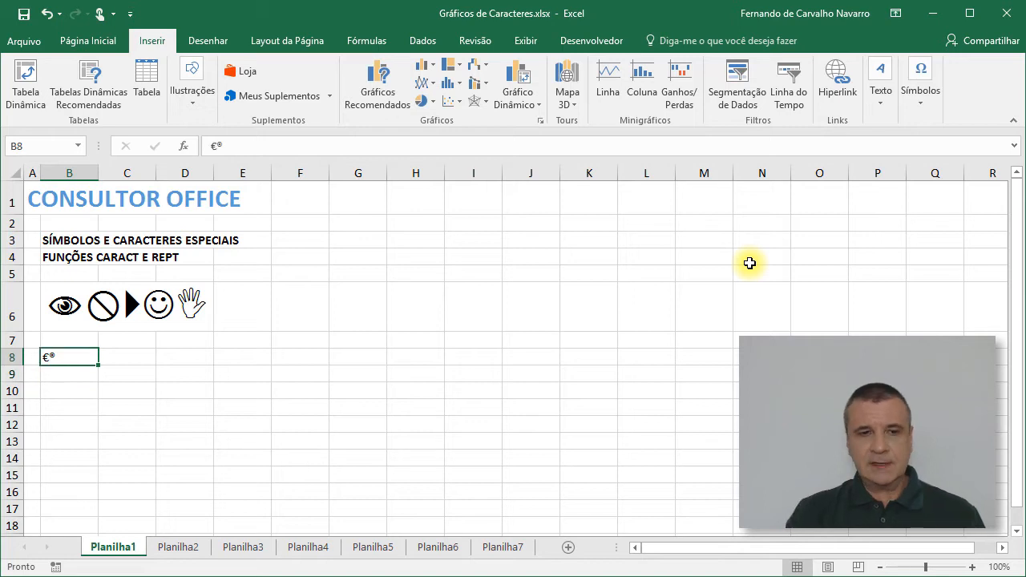
left_click(75, 44)
left_click(227, 71)
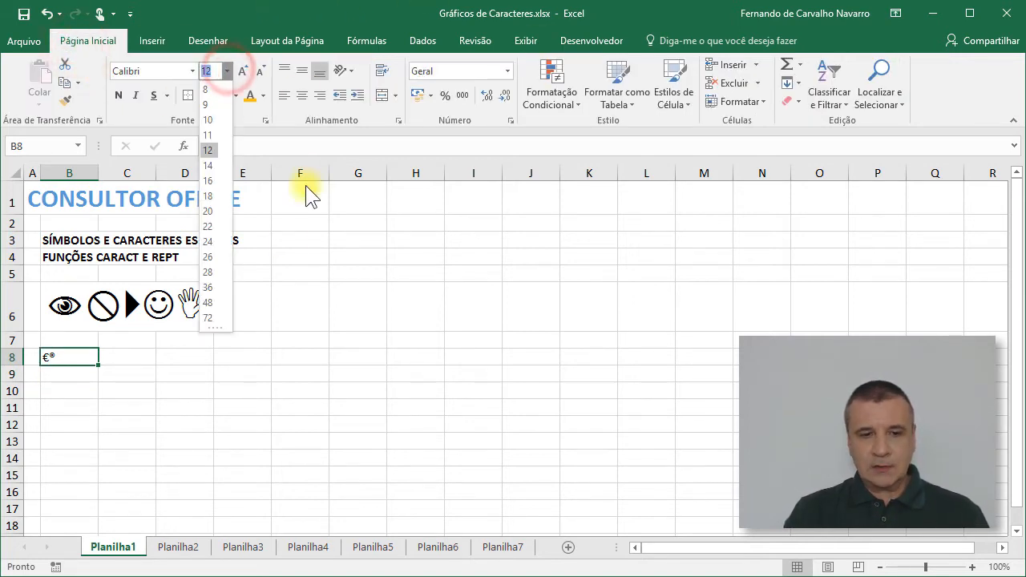
left_click(212, 303)
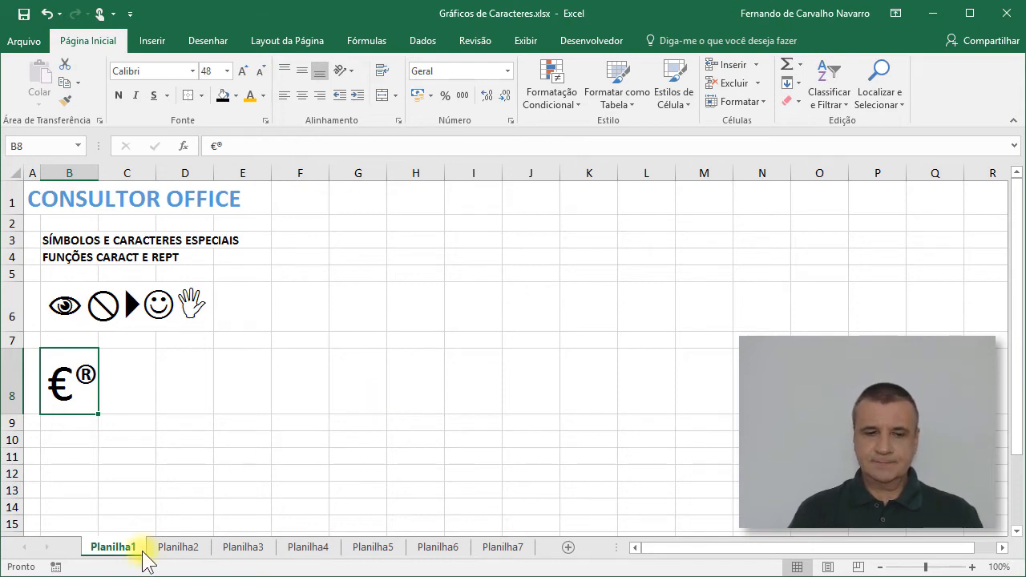
Step: Examine the ASCII character table on Planilha2, checking the formulas behind the @ and © characters
left_click(172, 550)
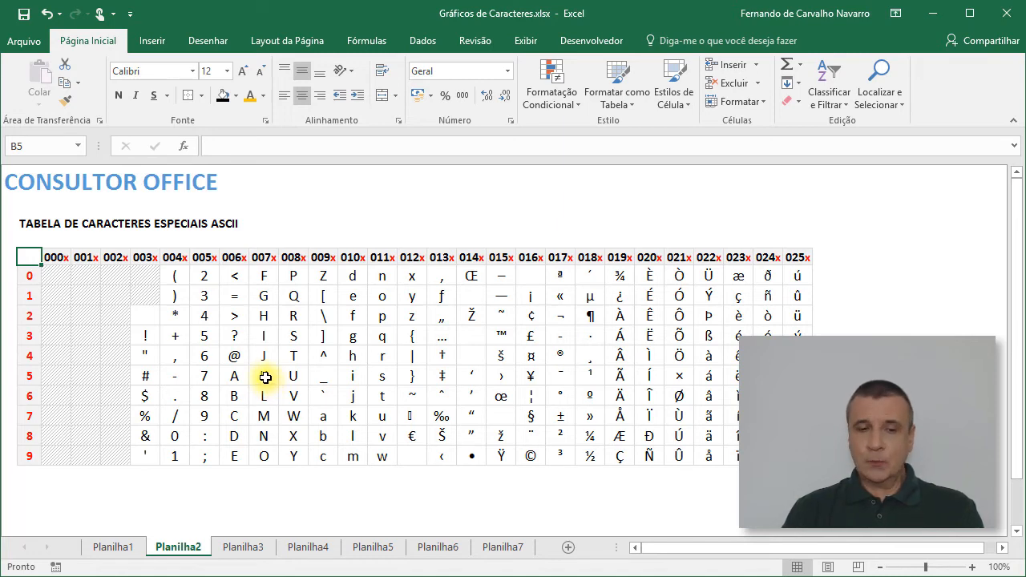
left_click(233, 355)
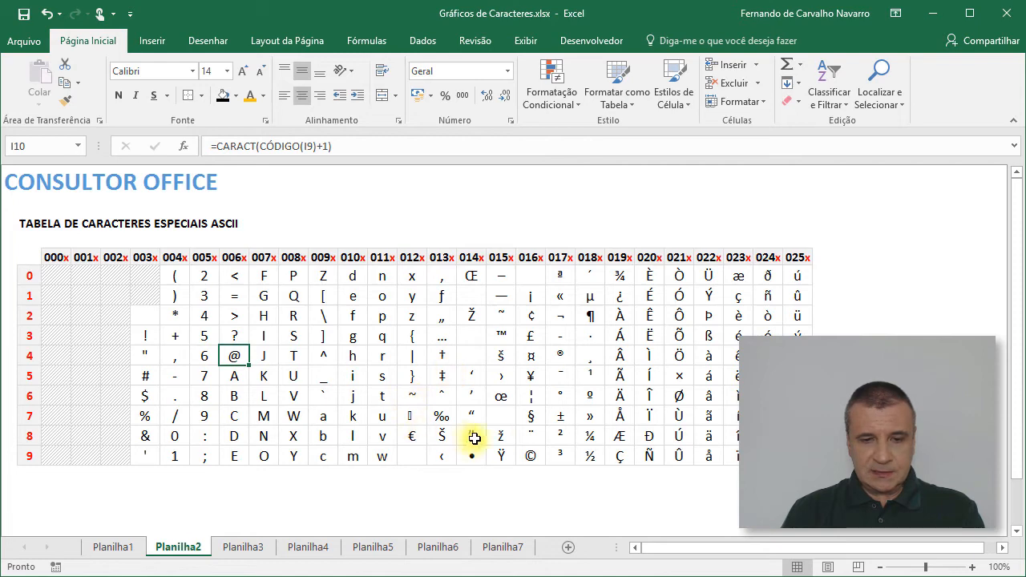
left_click(526, 457)
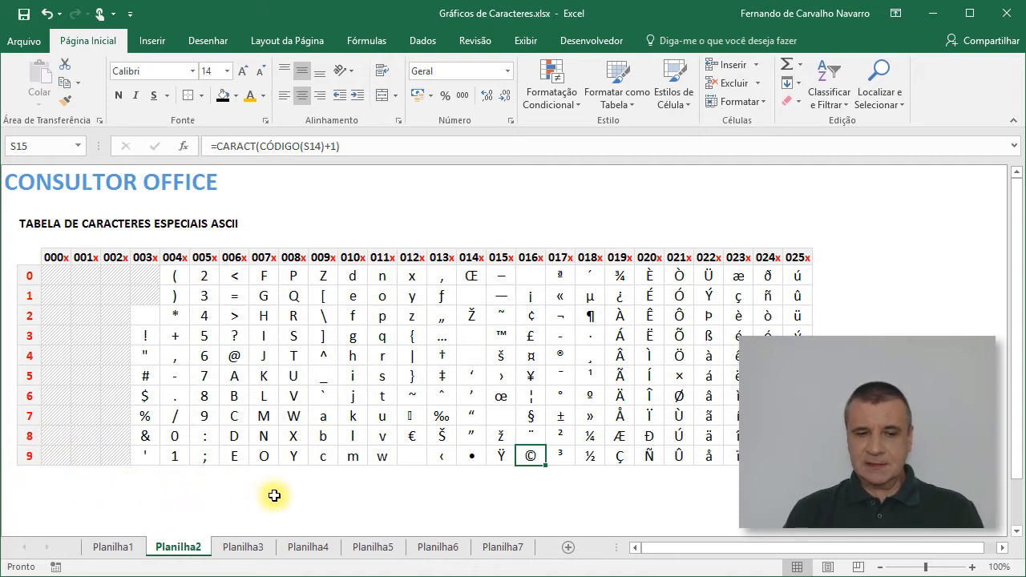
left_click(420, 485)
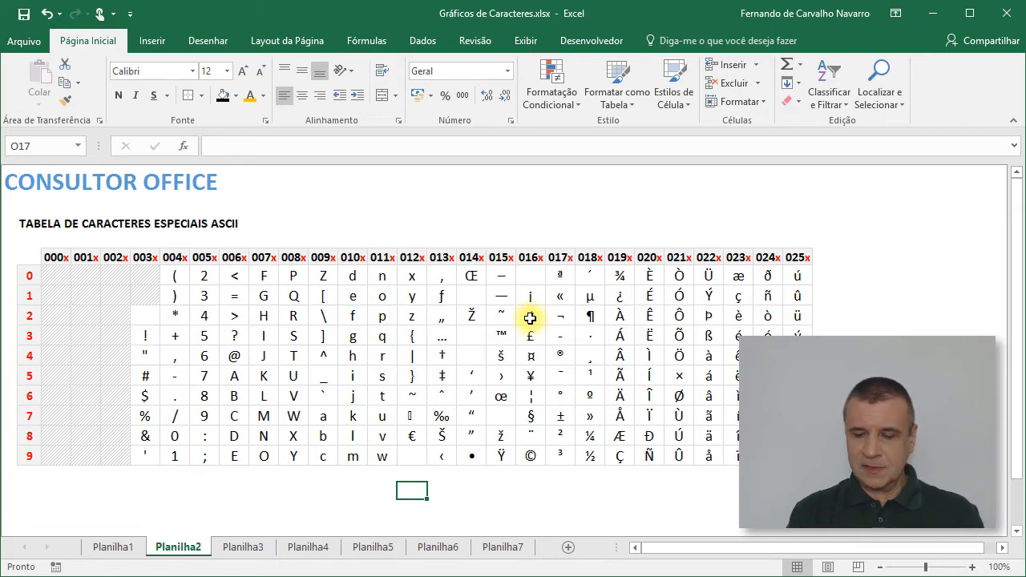
type("©")
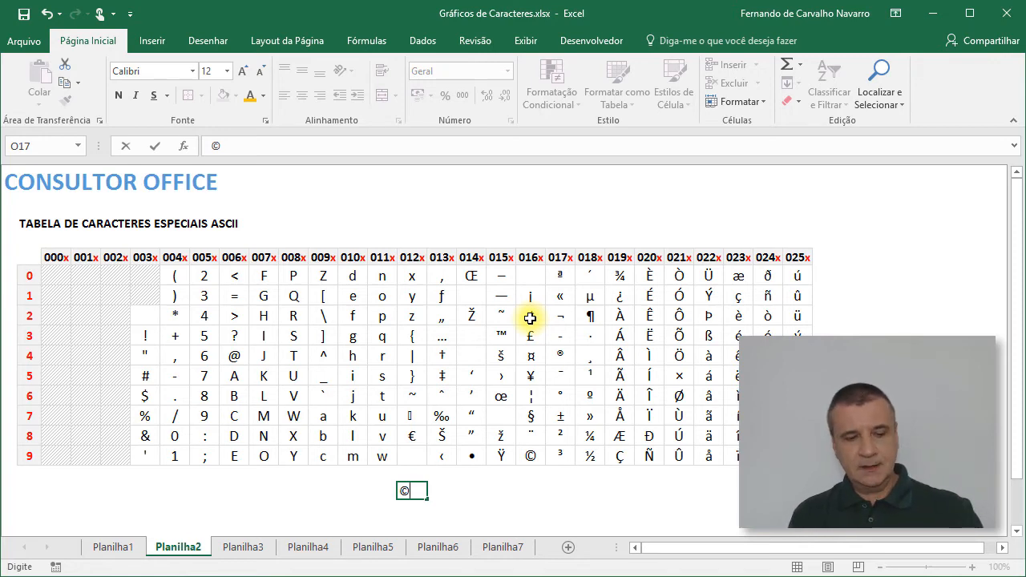
key("Escape")
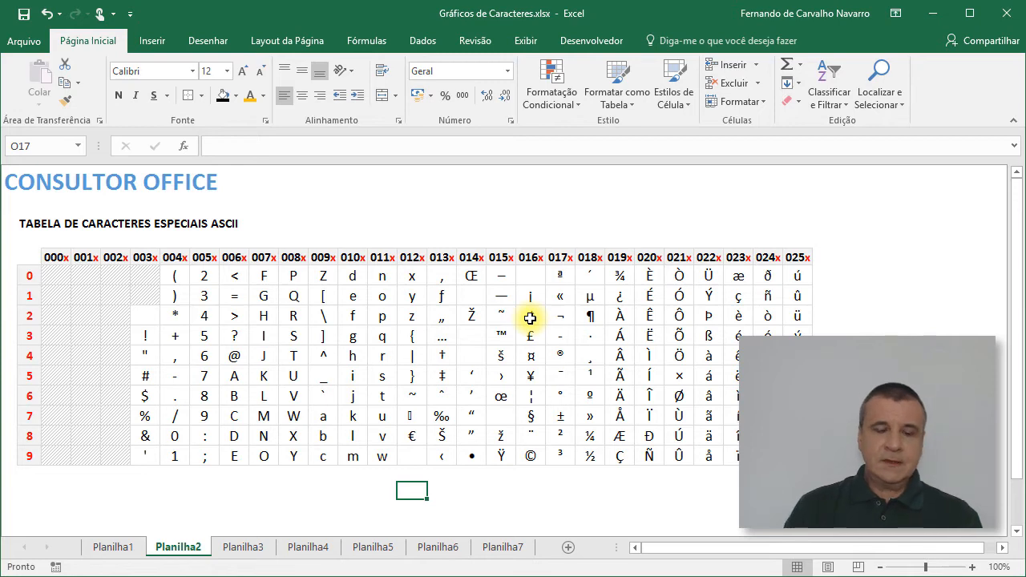
Step: Set the font size of the empty cell F6 on Planilha1 to 36
left_click(112, 546)
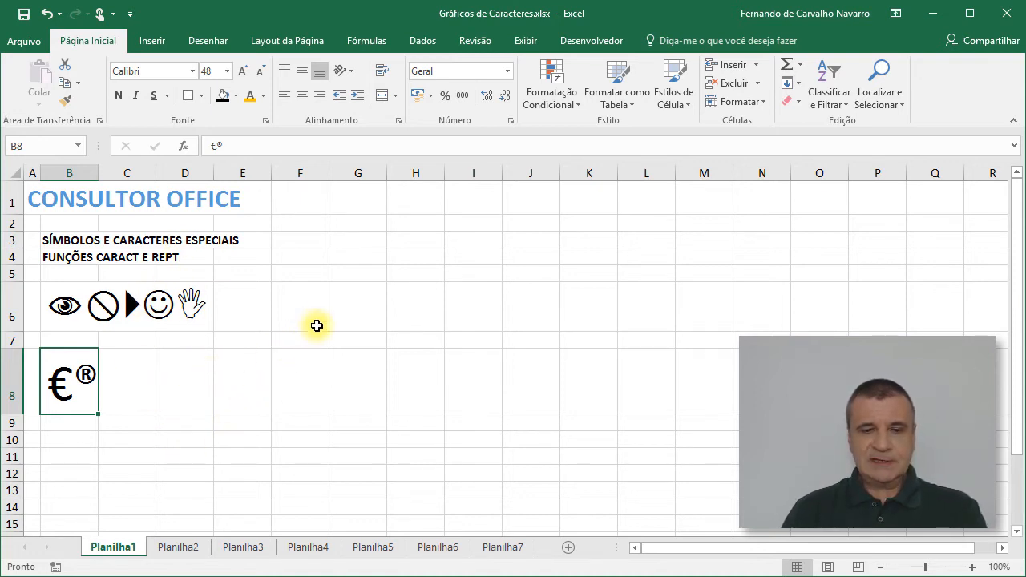
left_click(300, 302)
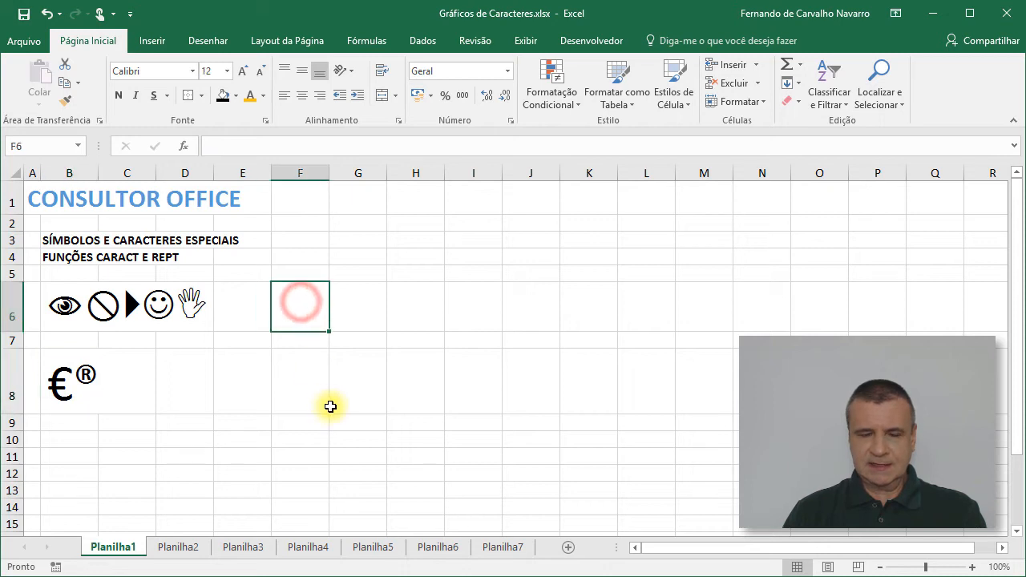
left_click(228, 70)
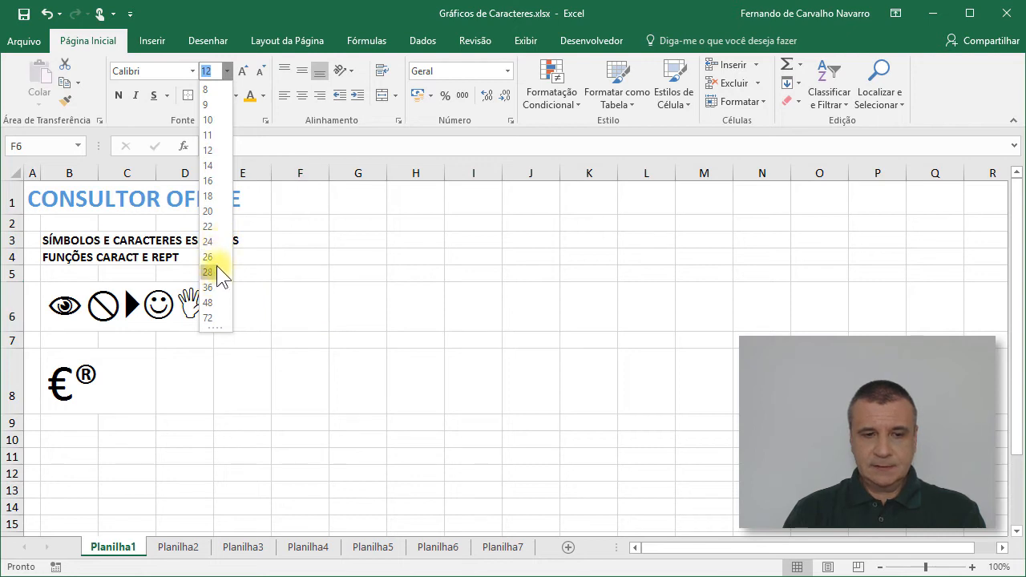
left_click(214, 288)
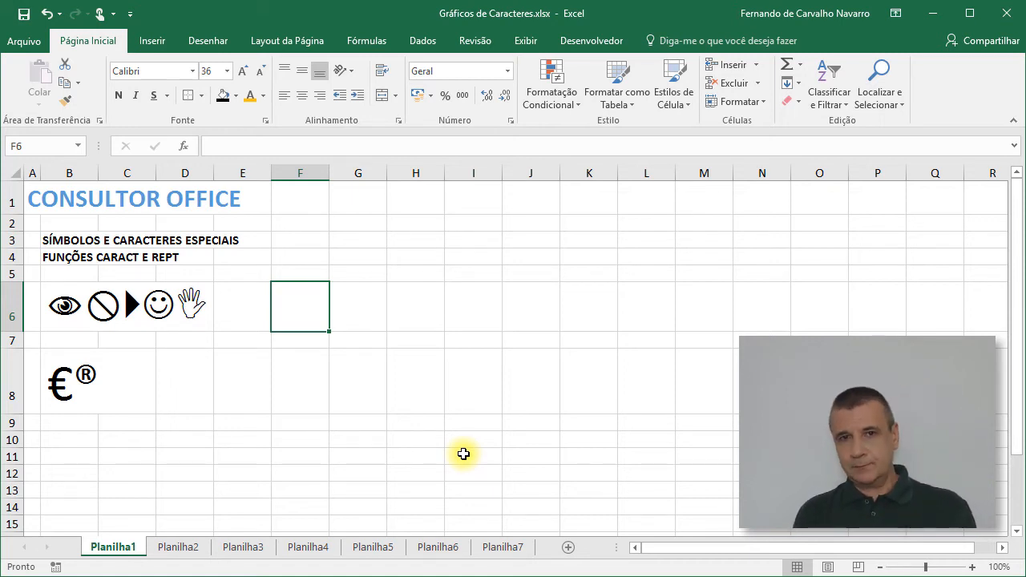
Step: Enter the formula =CARACT(169) in cell F6 to produce the copyright character
type("=")
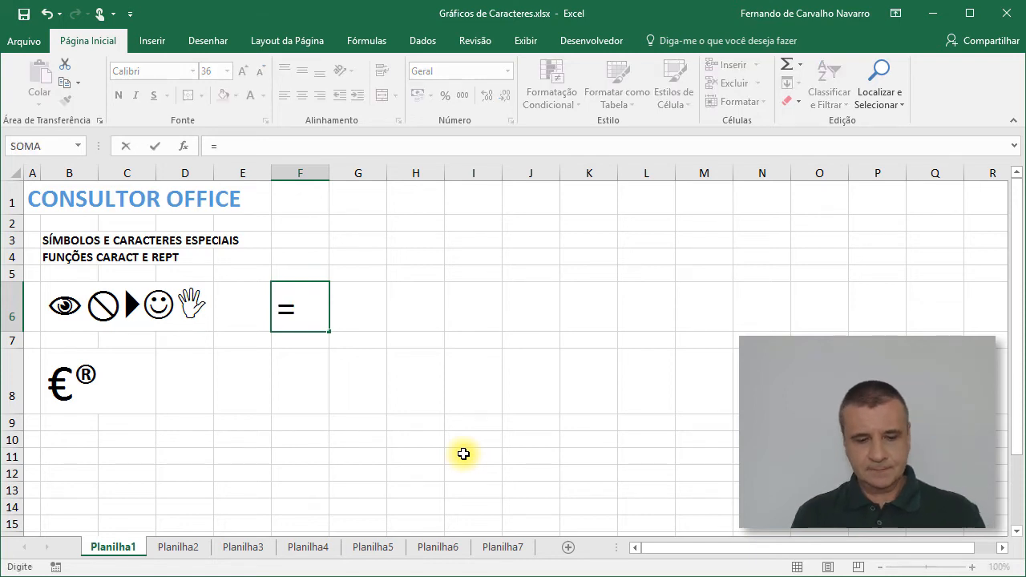
type("car")
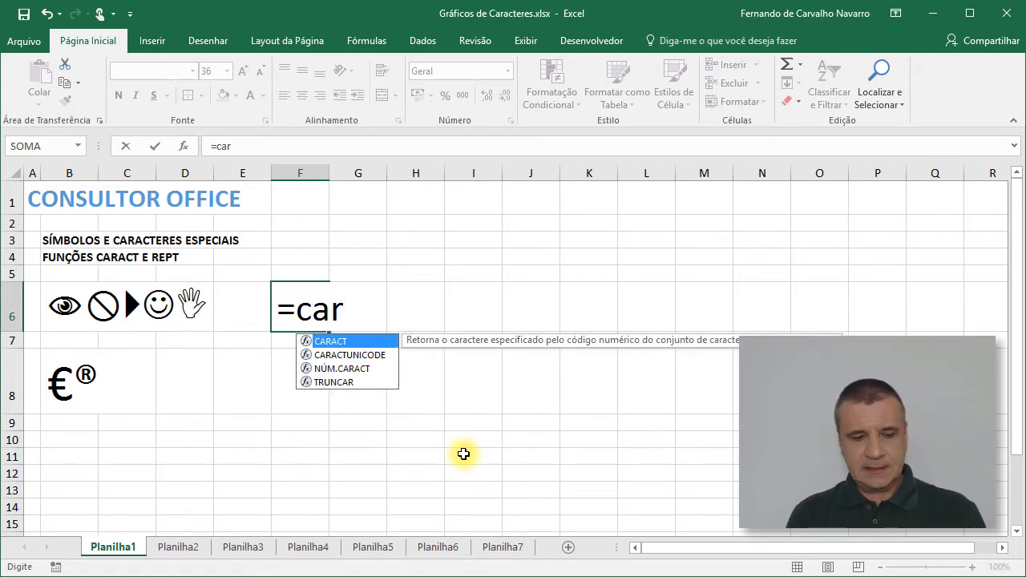
key("Tab")
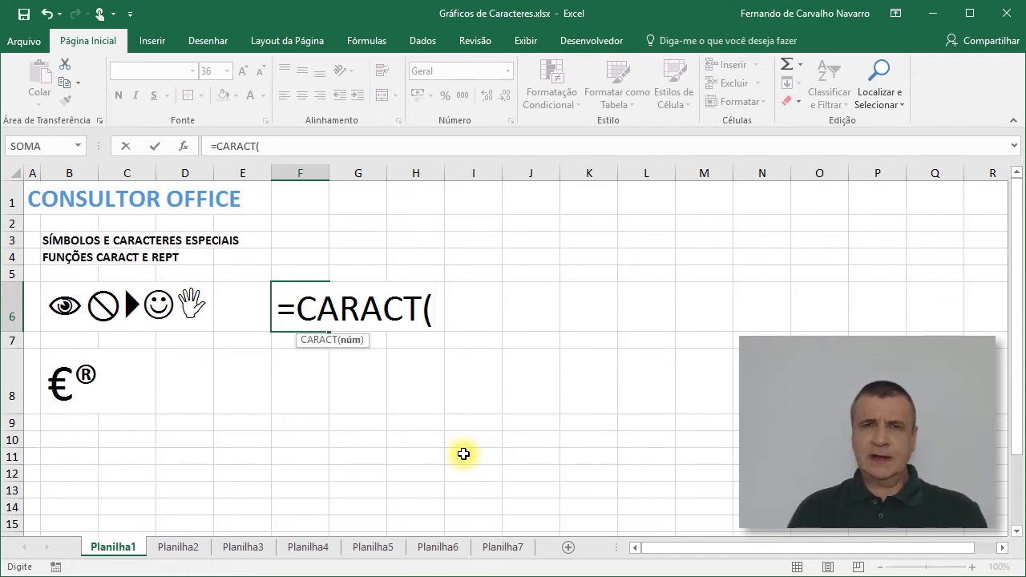
type("1")
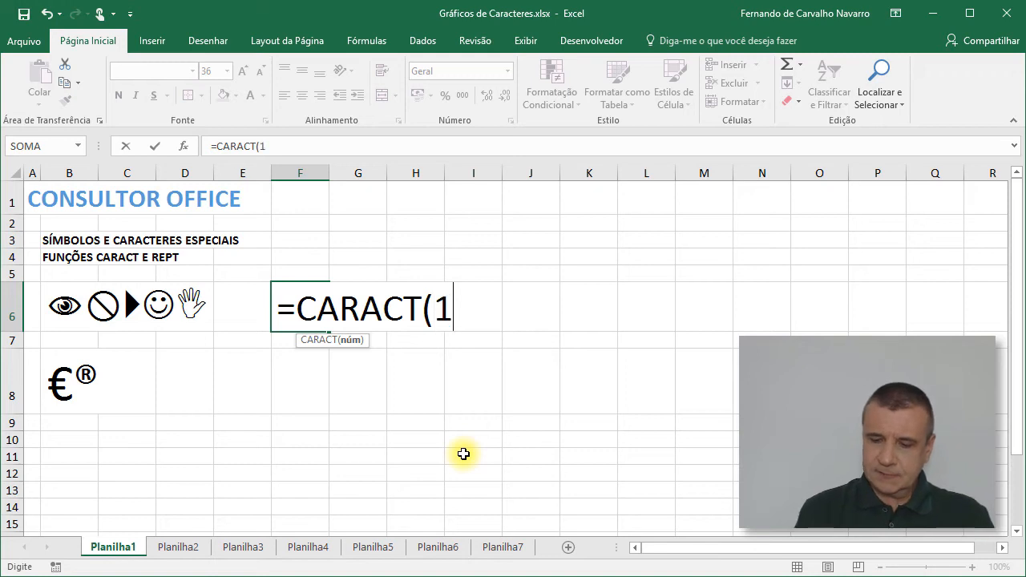
type("69)")
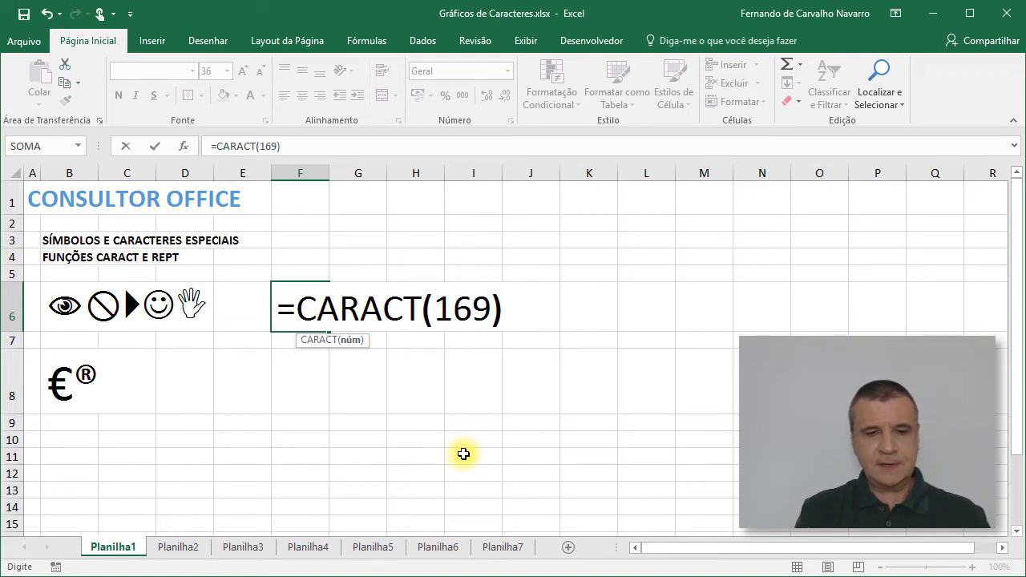
key("Return")
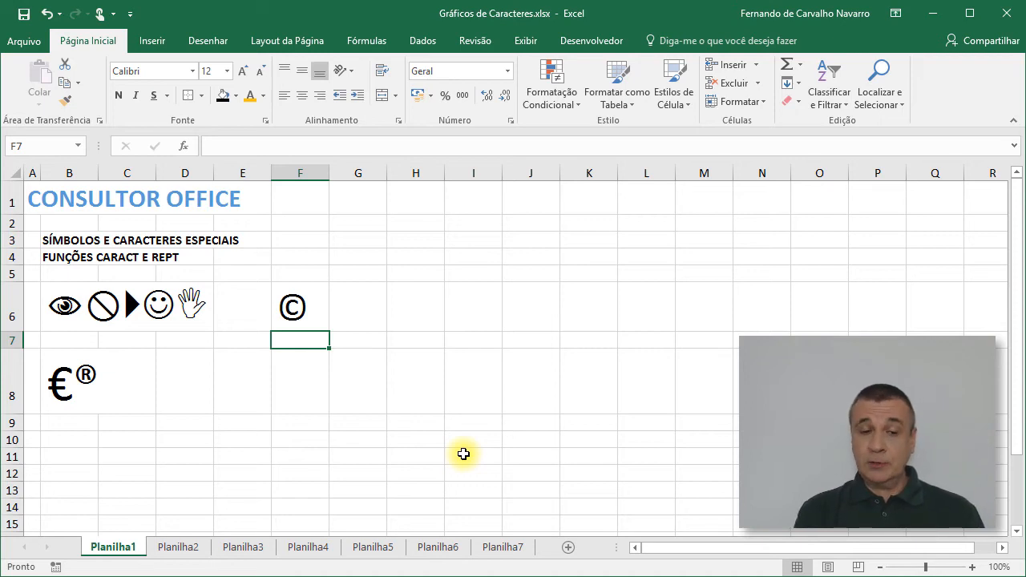
Step: Change the character code in the CARACT formula in cell F6 to 128 and recheck the formula
key("Up")
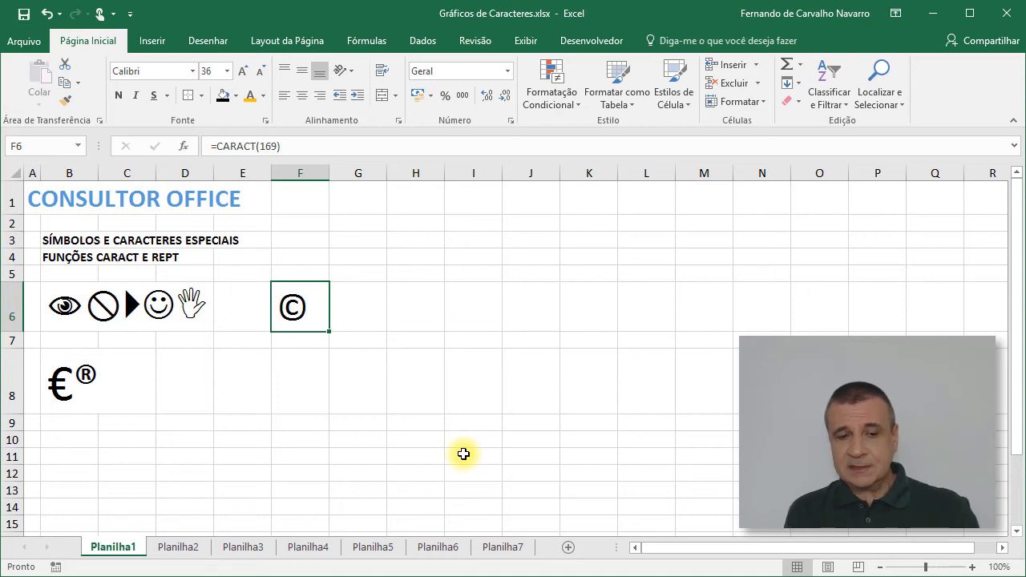
key("F2")
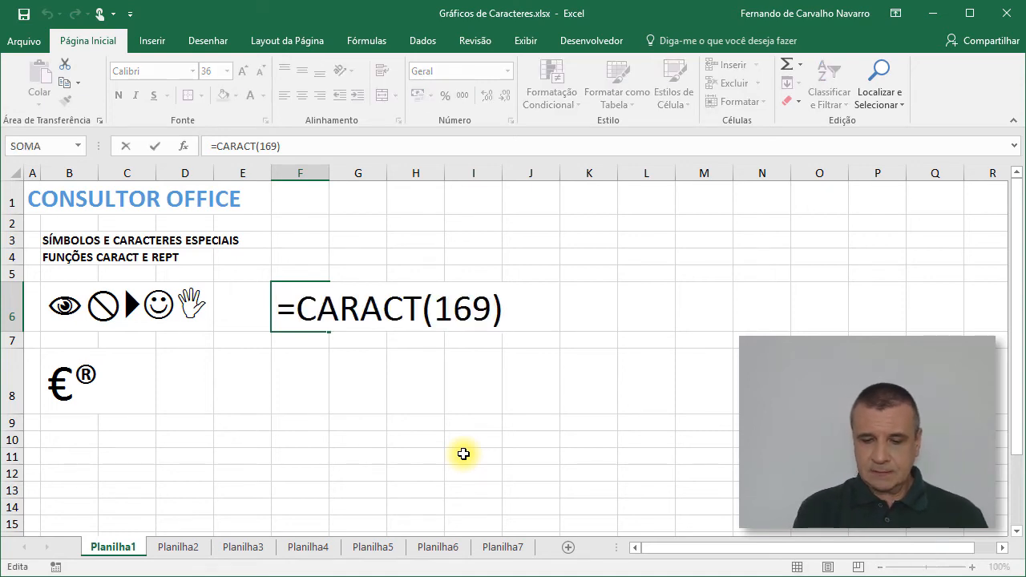
key("Left")
key("BackSpace")
key("BackSpace")
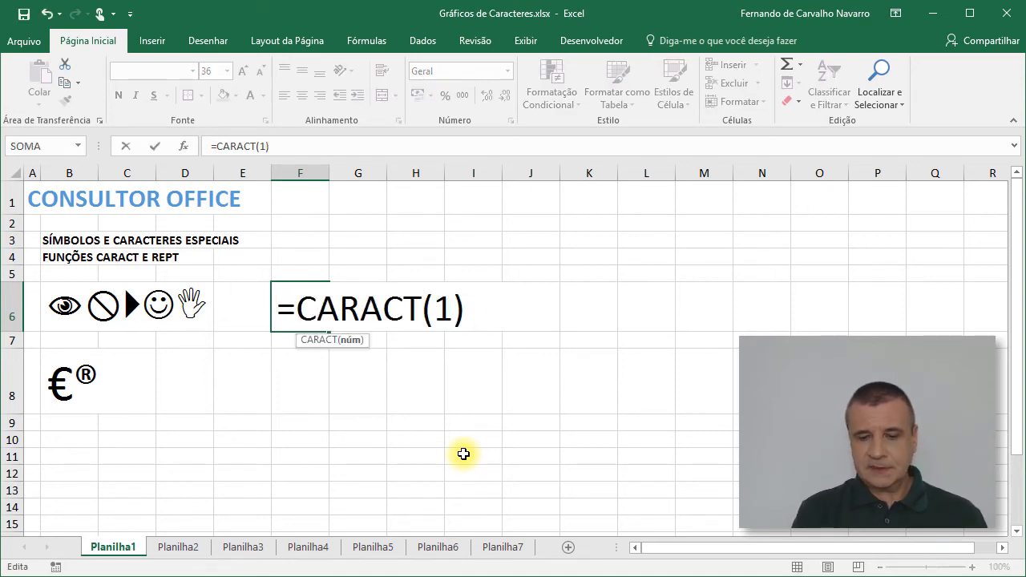
type("28")
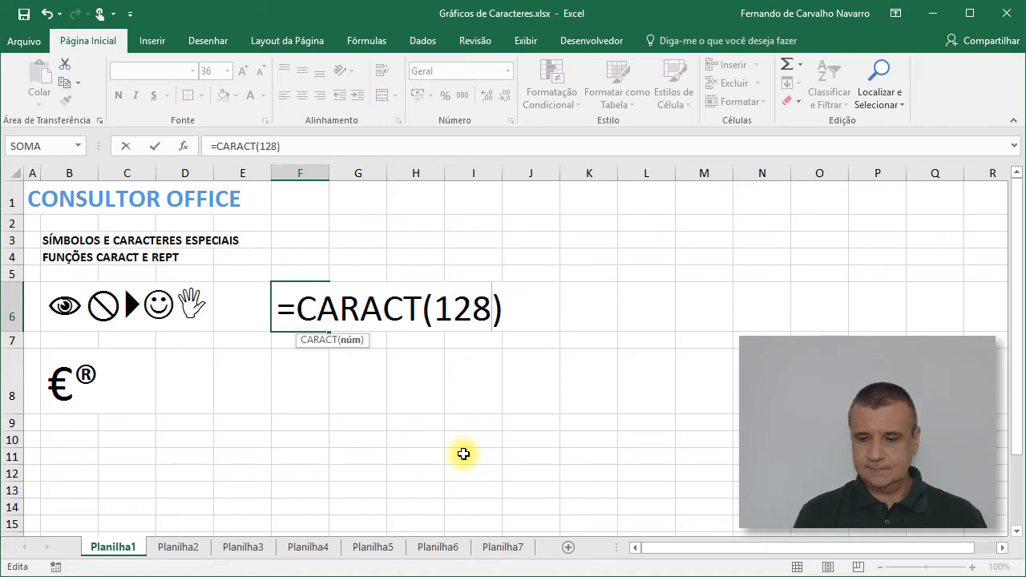
key("Return")
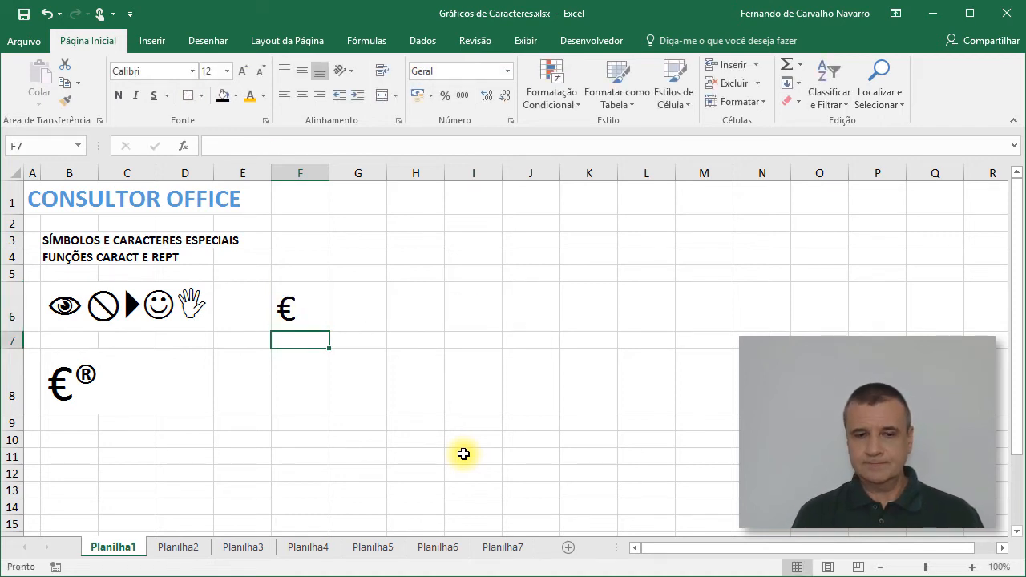
key("Up")
key("F2")
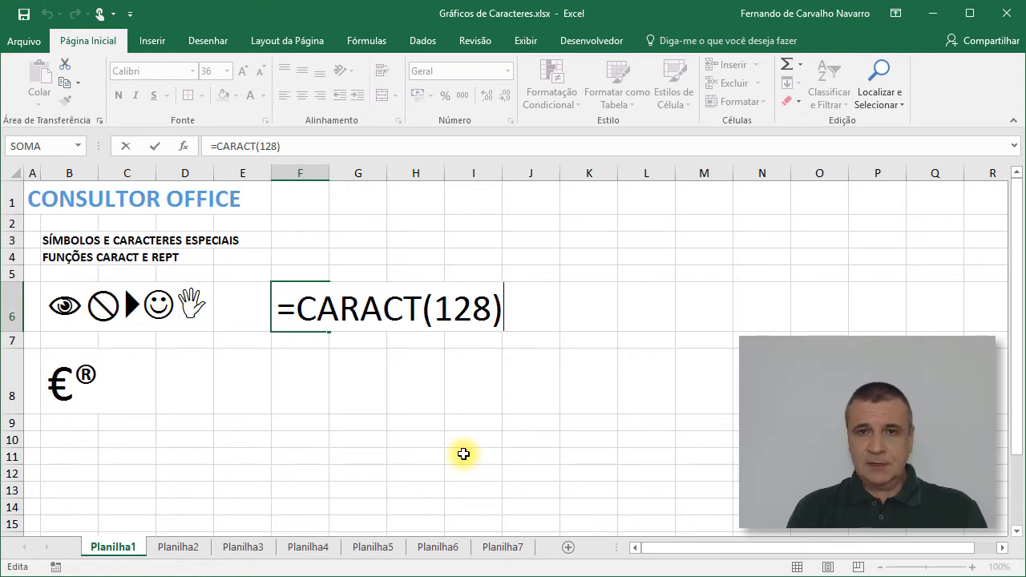
key("Return")
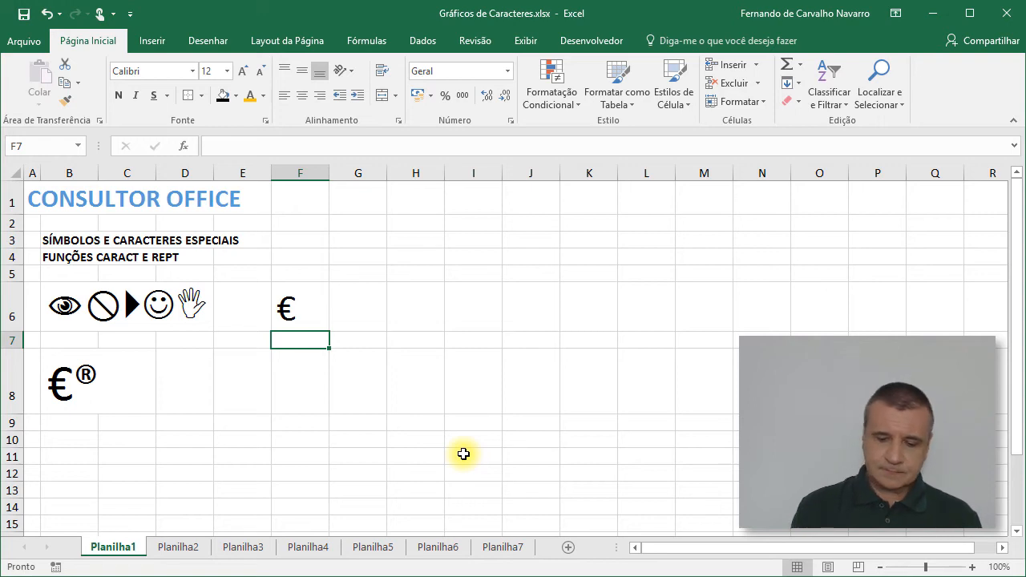
Step: Set the font size of the empty cell F8 to 36
key("Down")
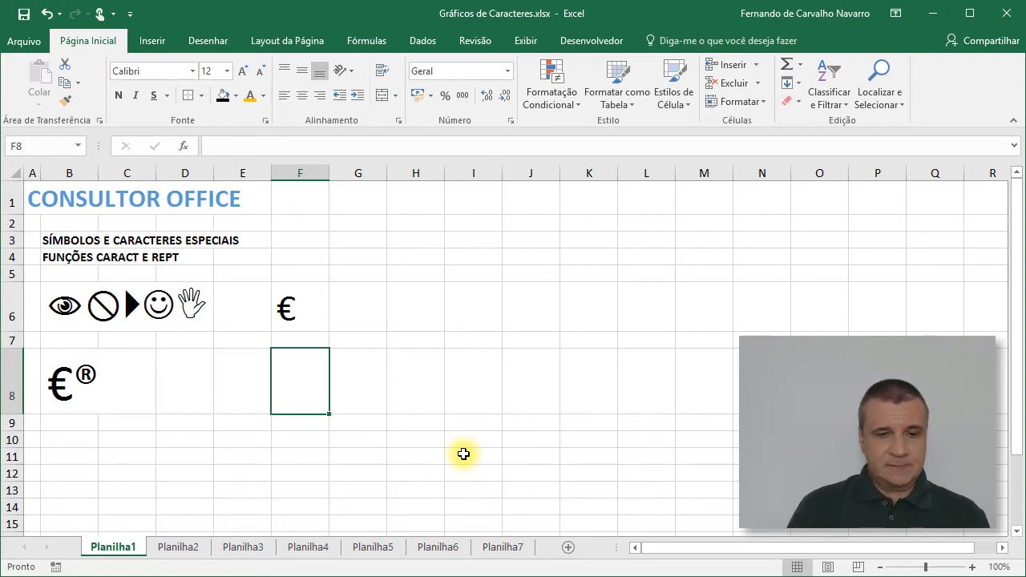
left_click(227, 72)
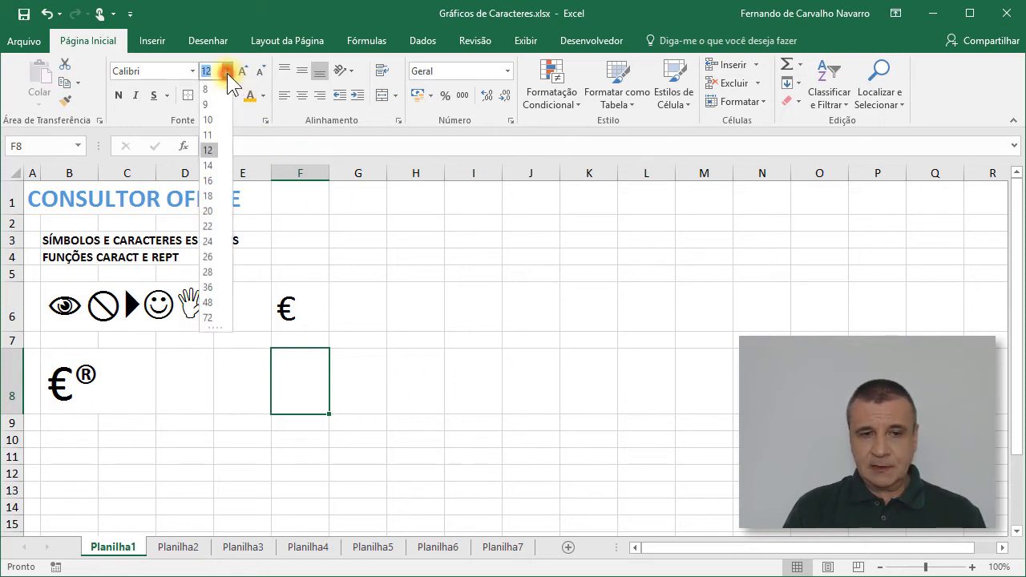
left_click(210, 288)
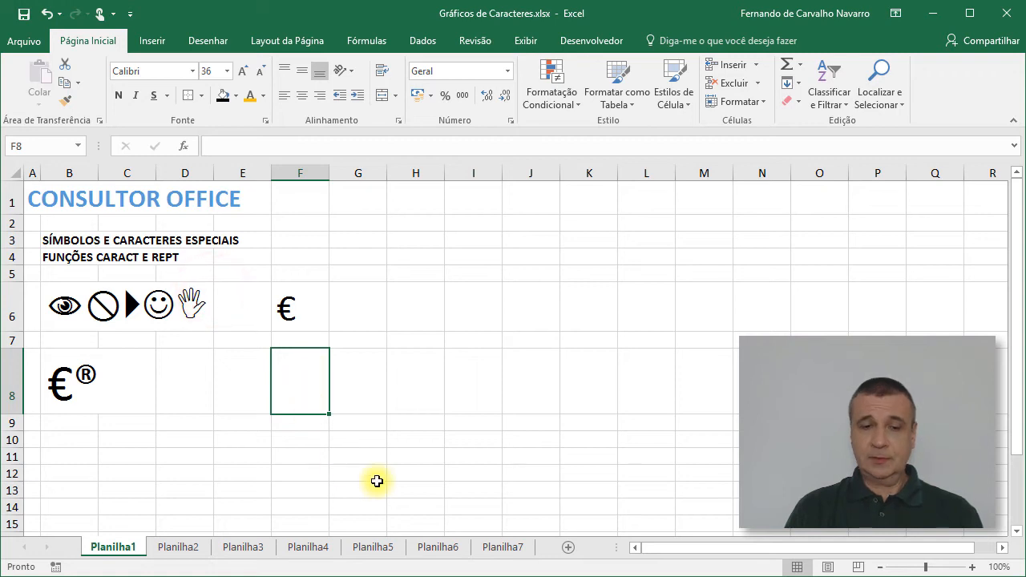
Step: Enter the formula =REPT("x";20) in cell F8 to repeat the letter x 20 times
type("=")
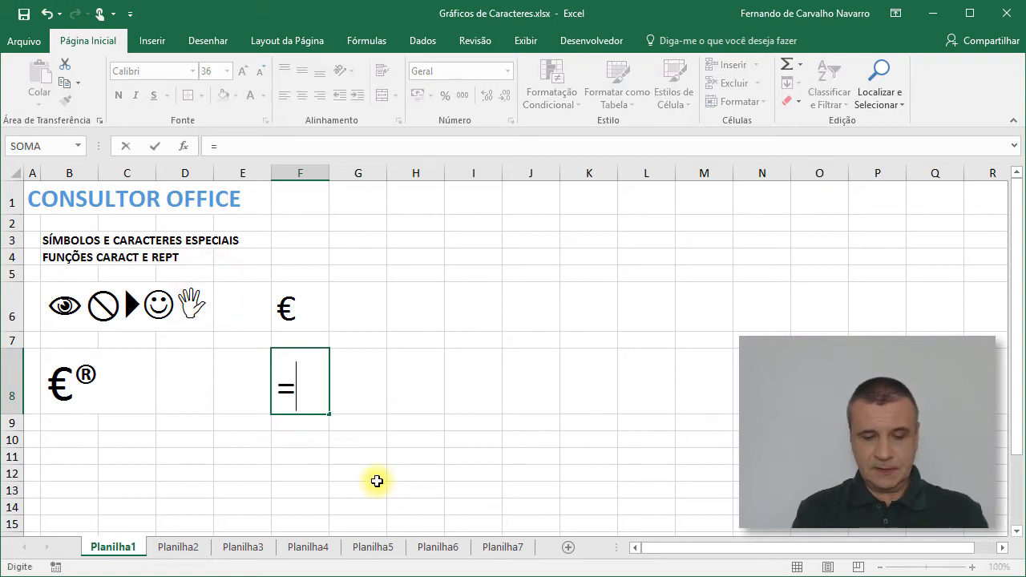
type("rep")
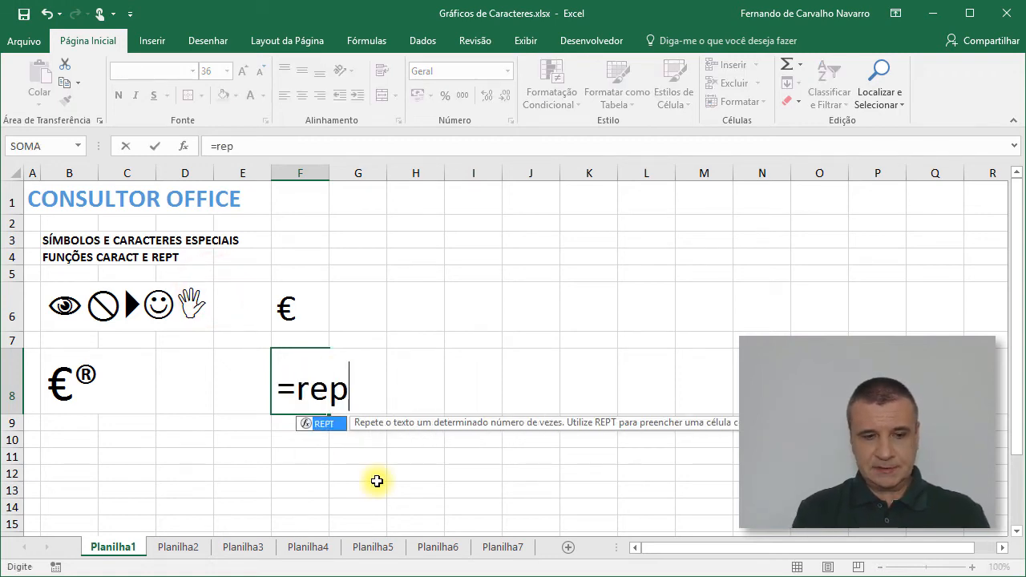
key("Tab")
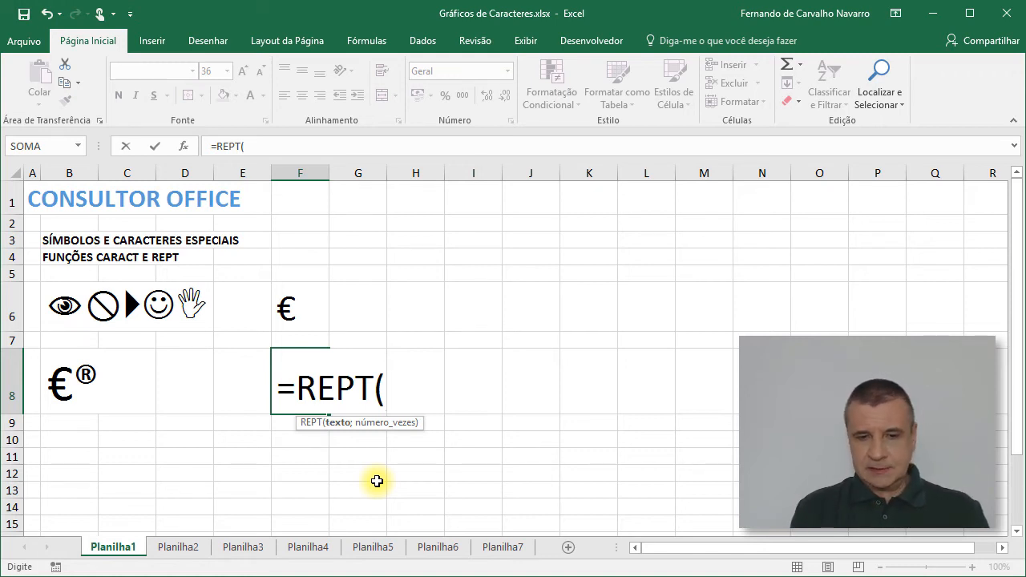
type("\"")
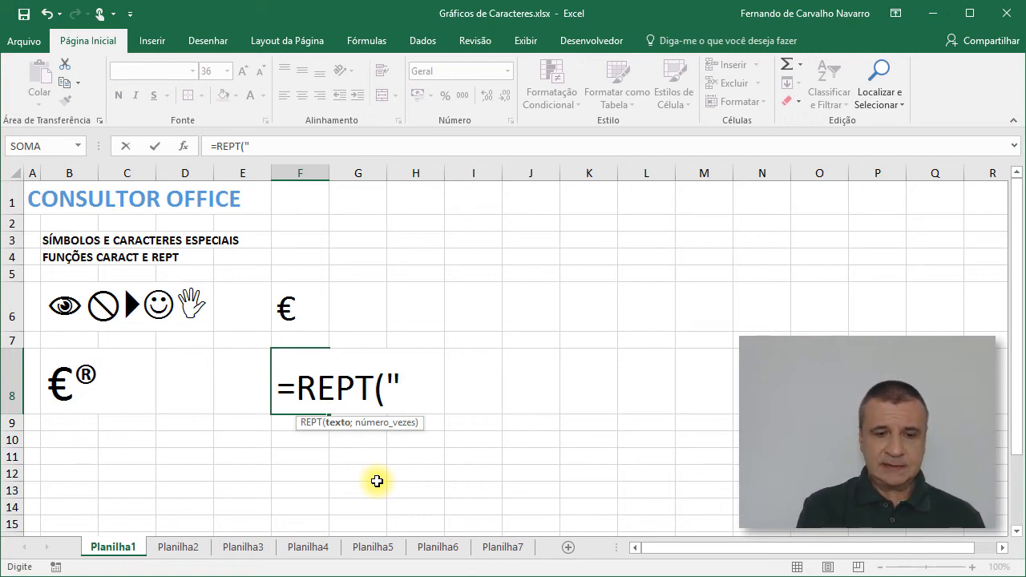
type("x")
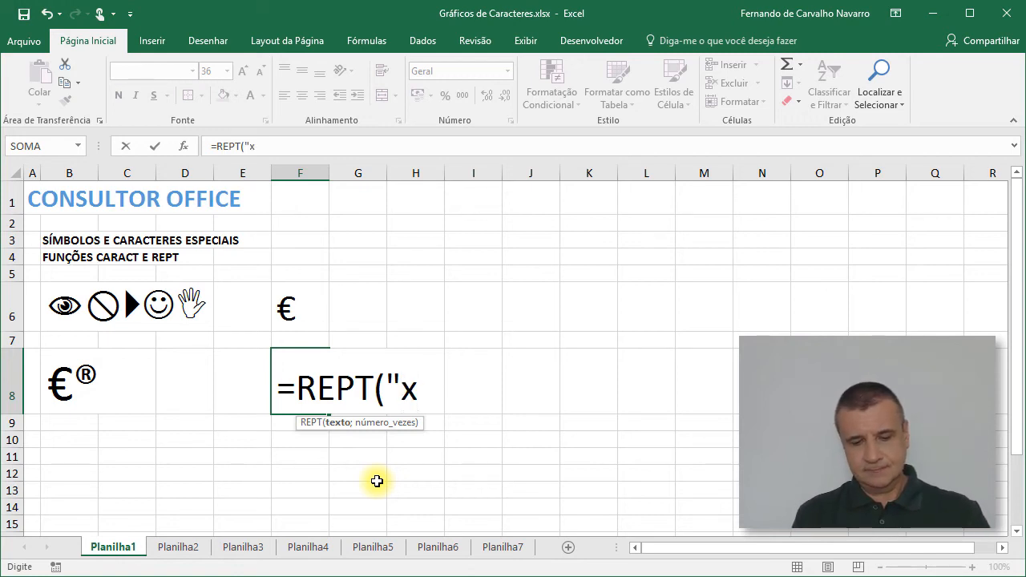
type("\";")
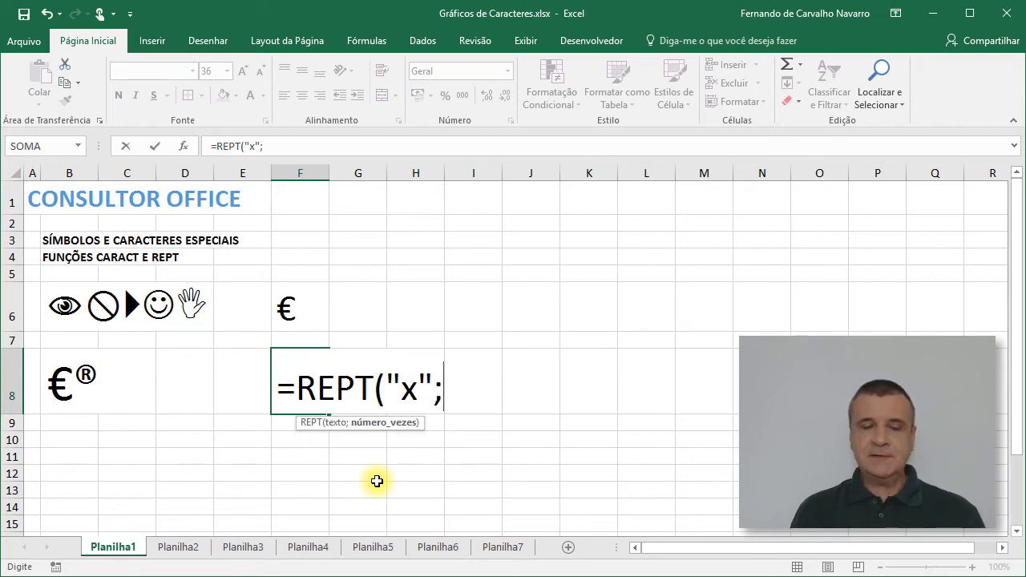
type("20")
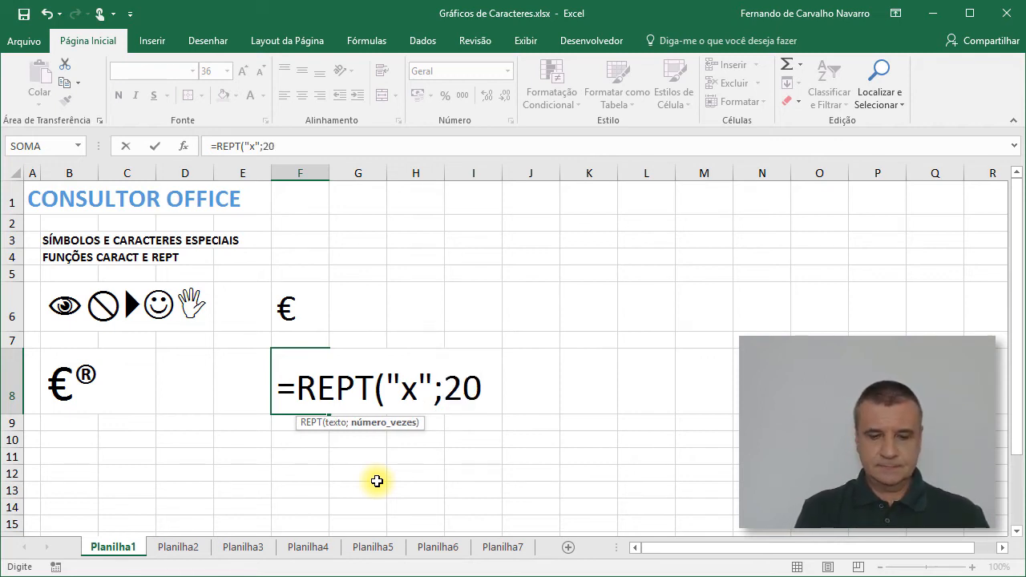
type(")")
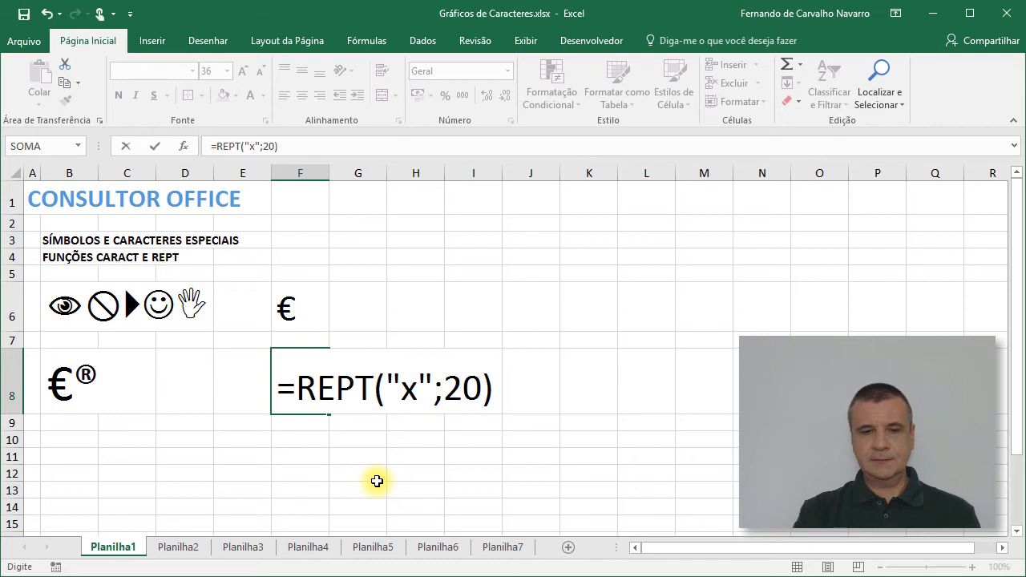
key("Return")
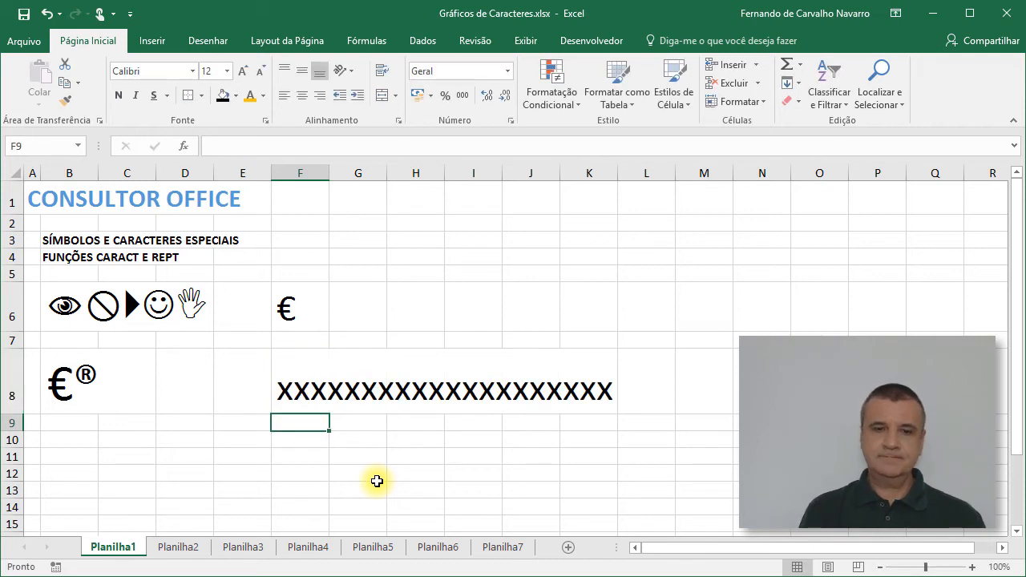
Step: Enter the formula =REPT("x-";10) in cell F8 to repeat the text x- 10 times
key("Up")
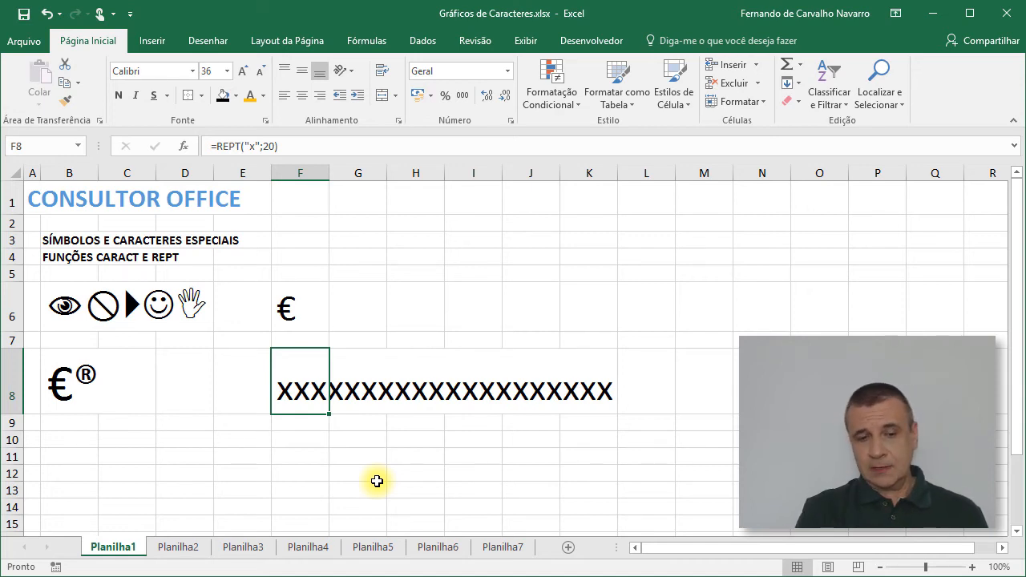
type("=rep")
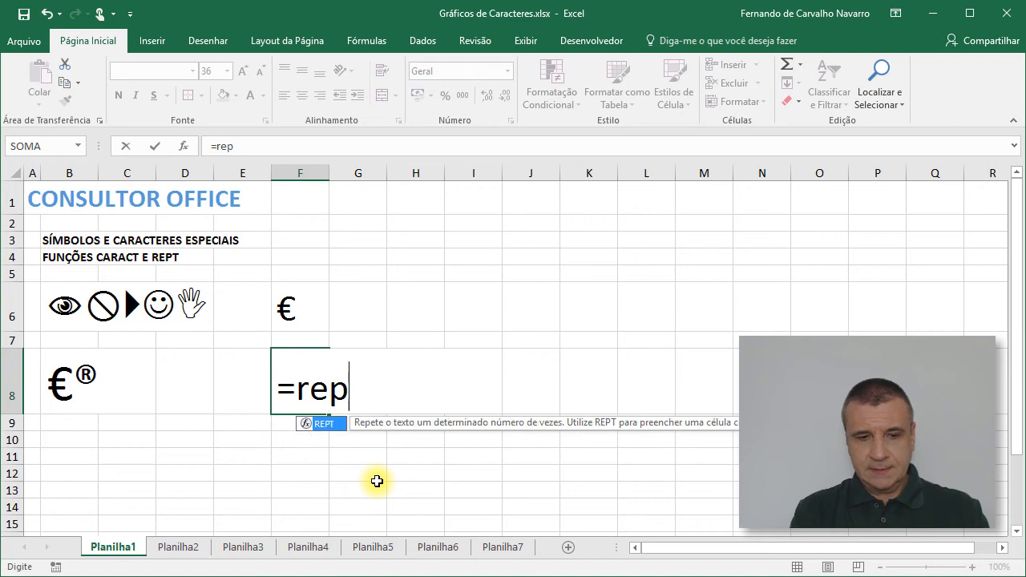
key("Tab")
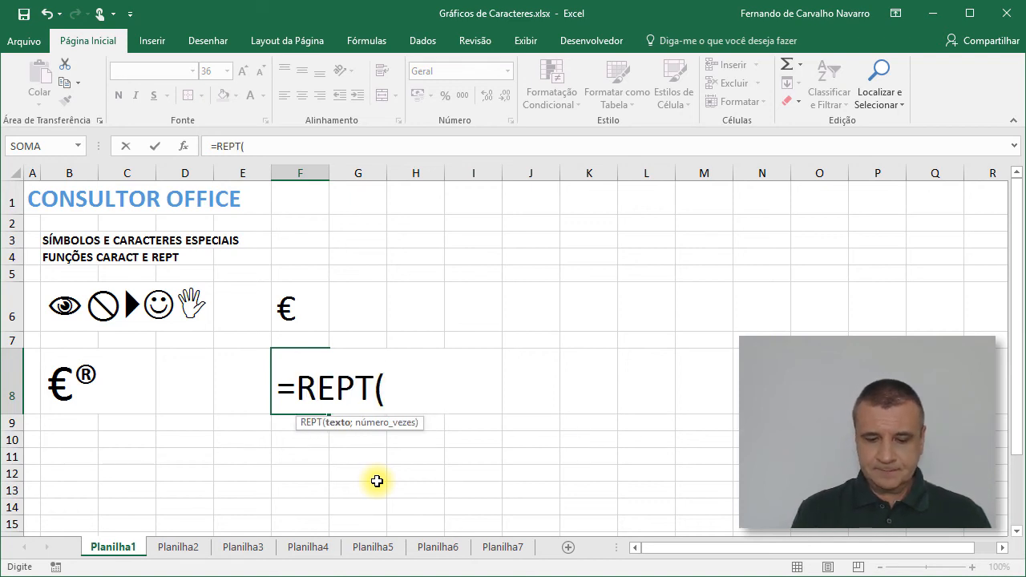
type("\"")
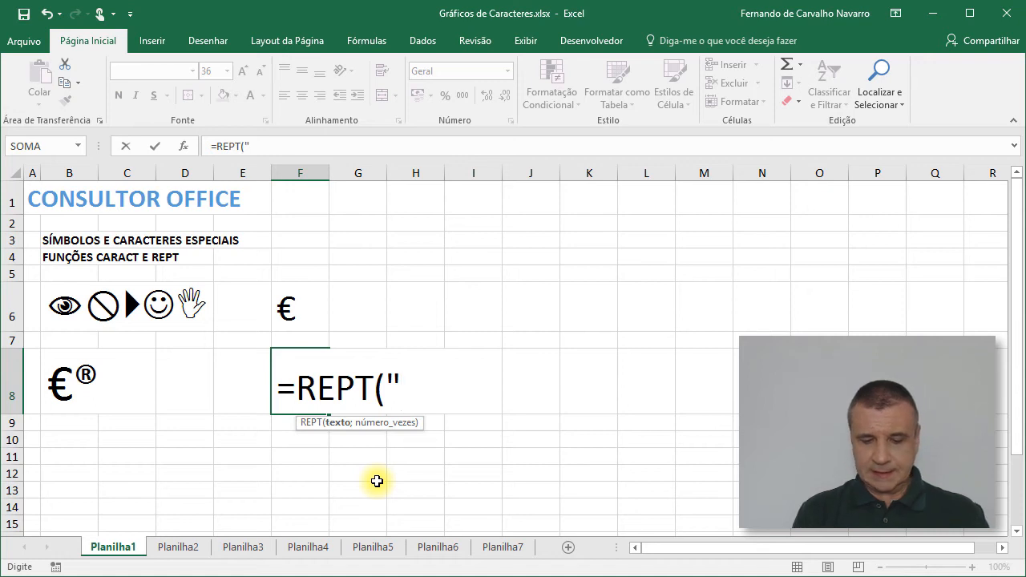
type("x-")
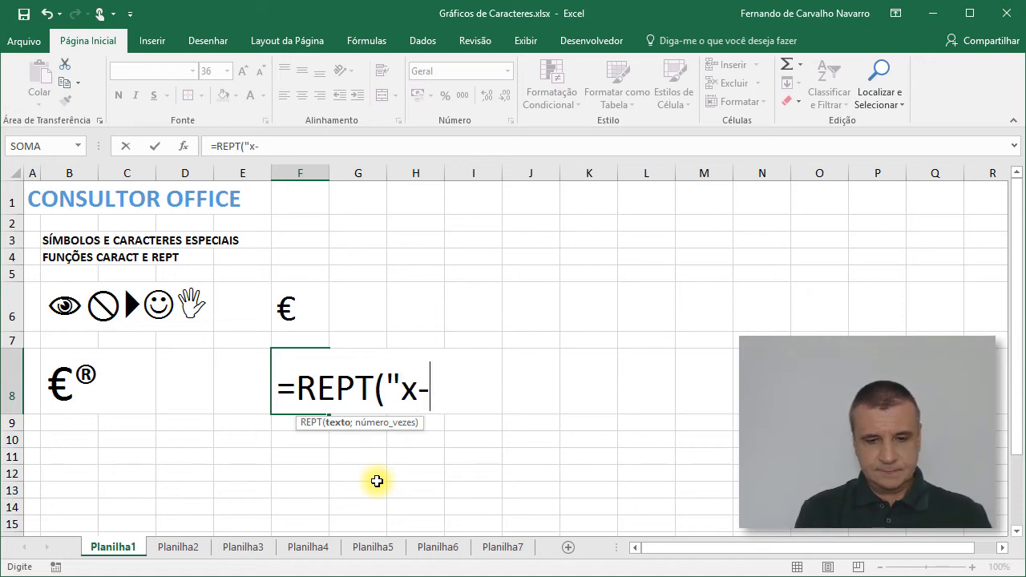
type("\";")
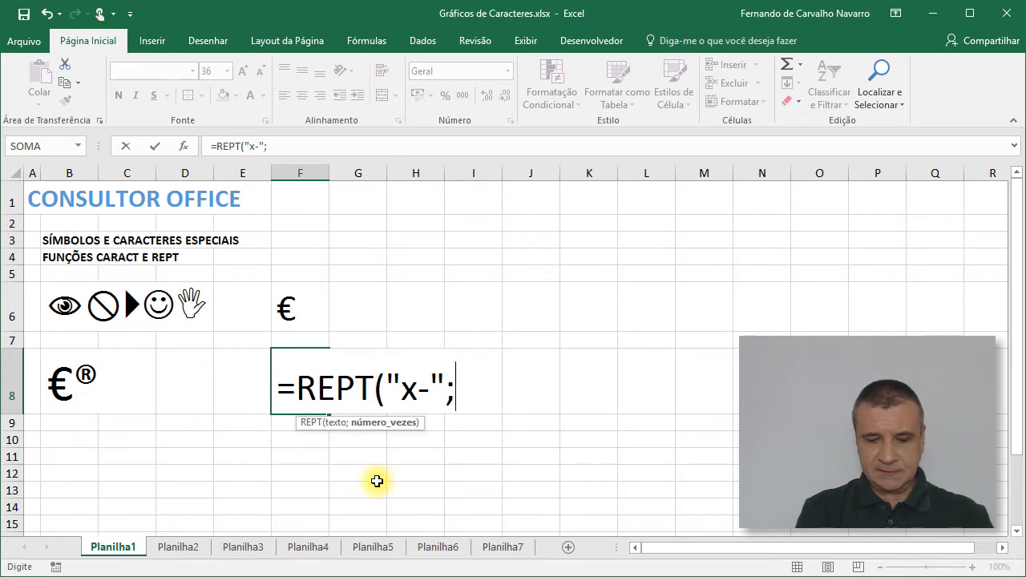
type("10)")
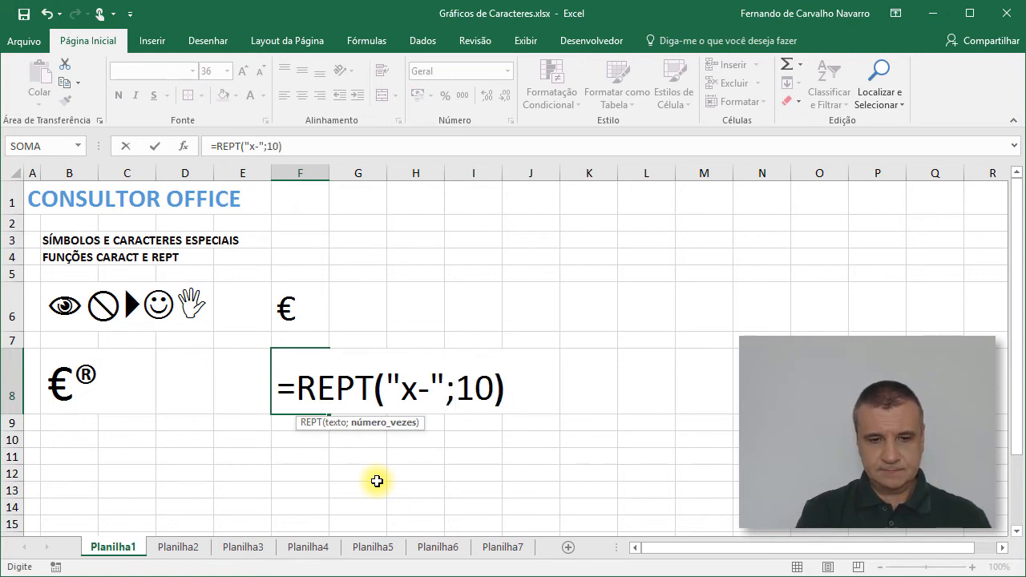
key("Return")
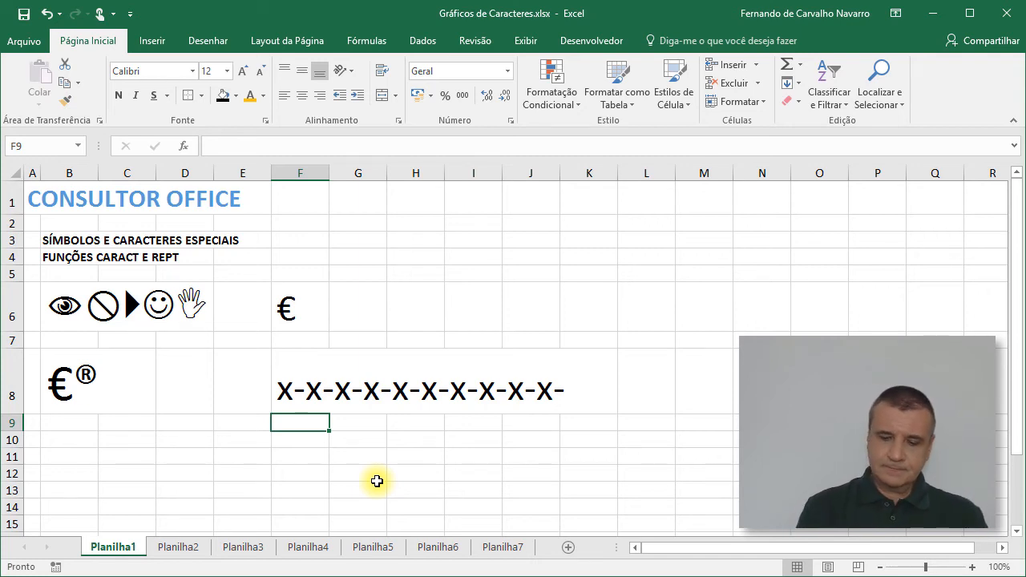
Step: Replace the contents of cell F8 with the formula =REPT("|";30) to repeat the vertical bar 30 times
key("Up")
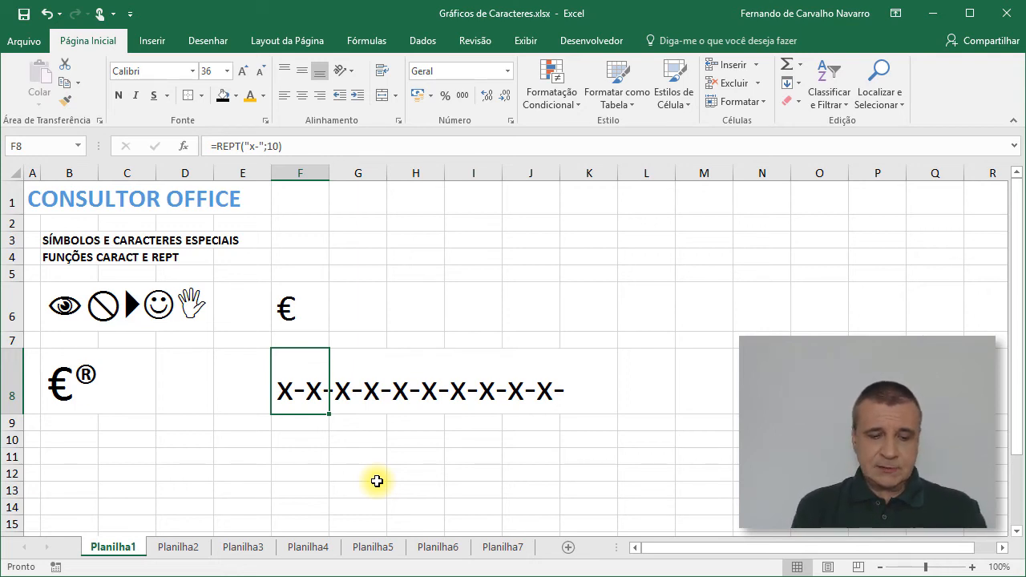
type("\"")
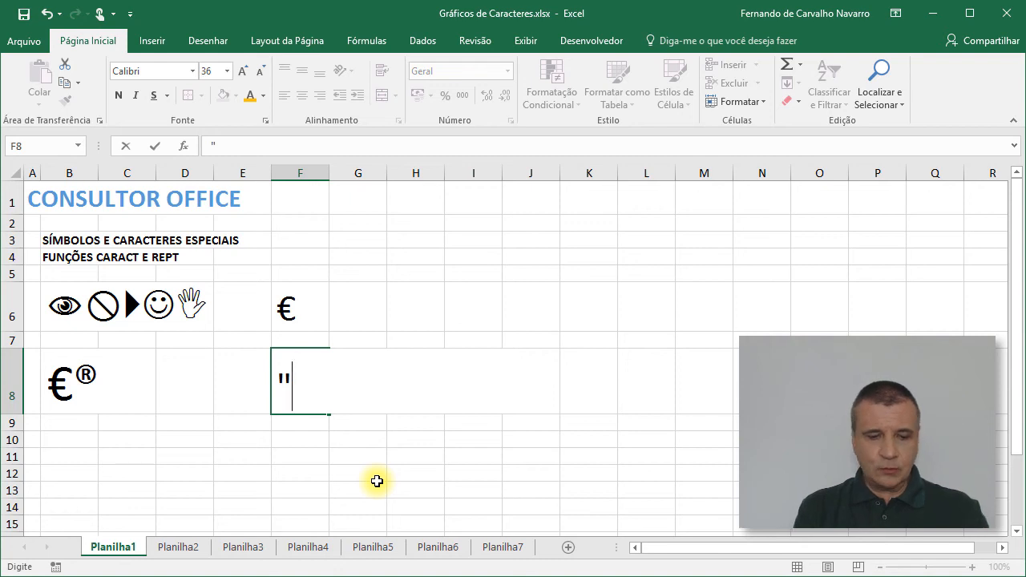
key("Escape")
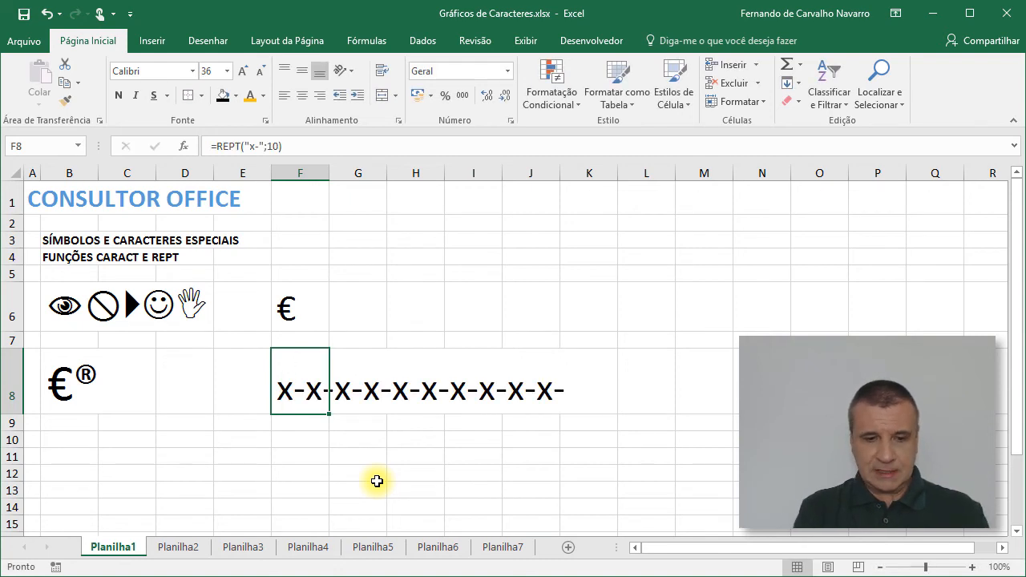
type("=rep")
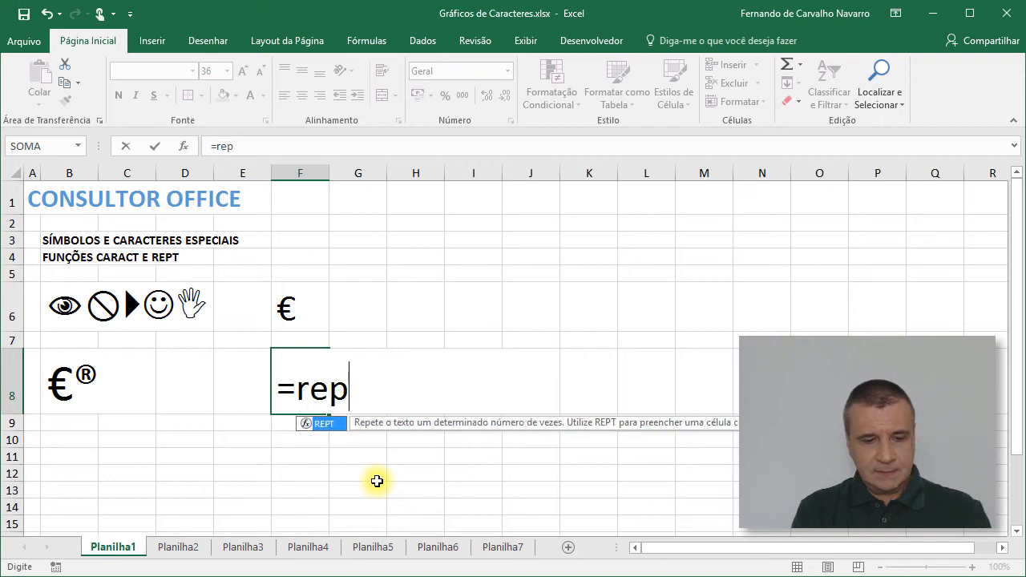
key("Tab")
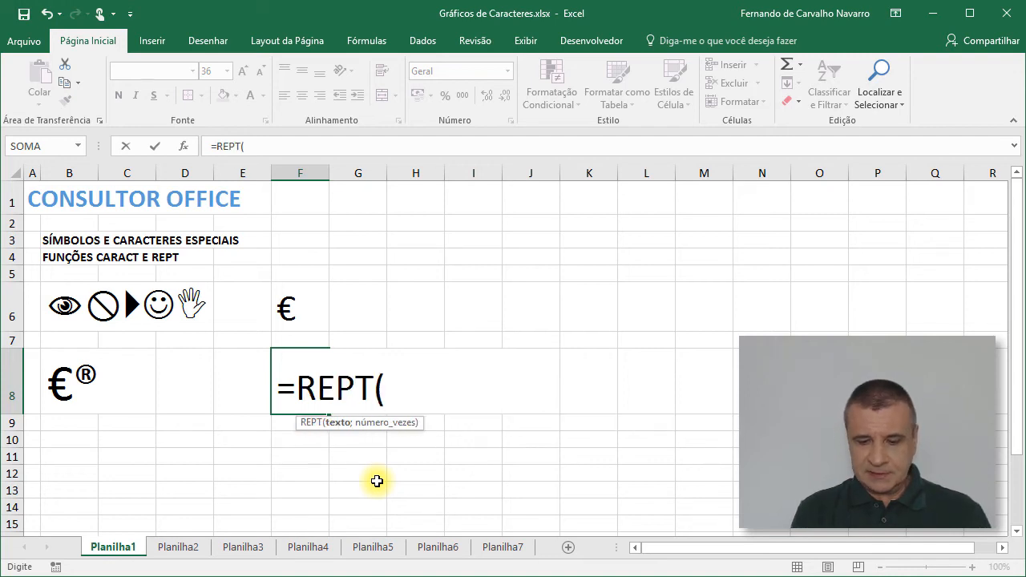
type("\"")
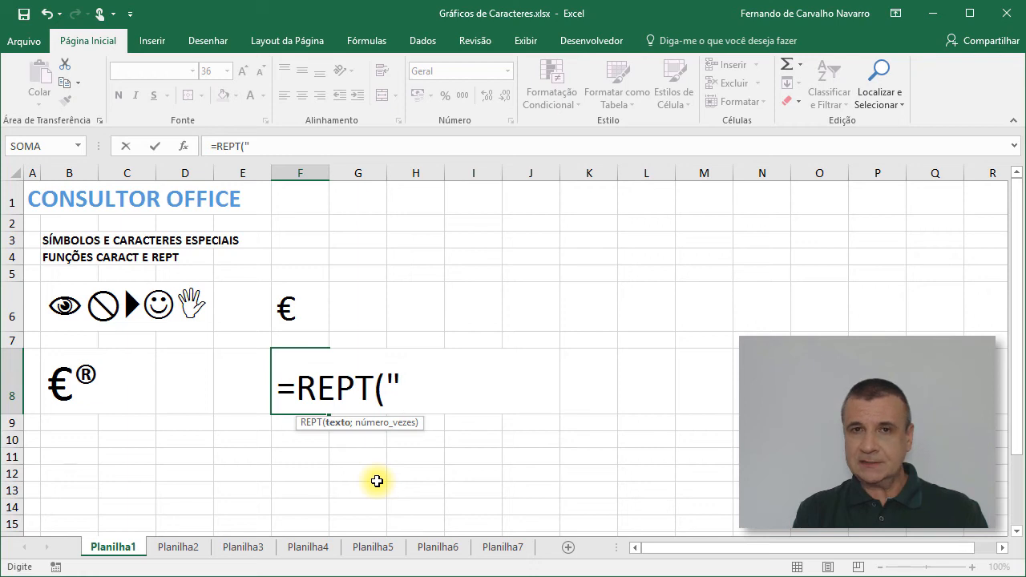
type("|")
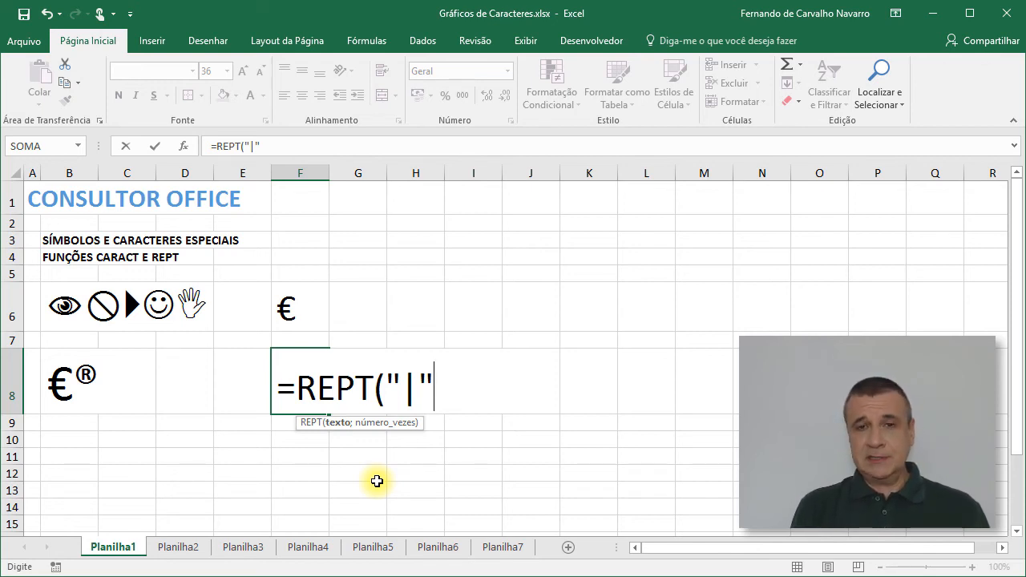
type(";")
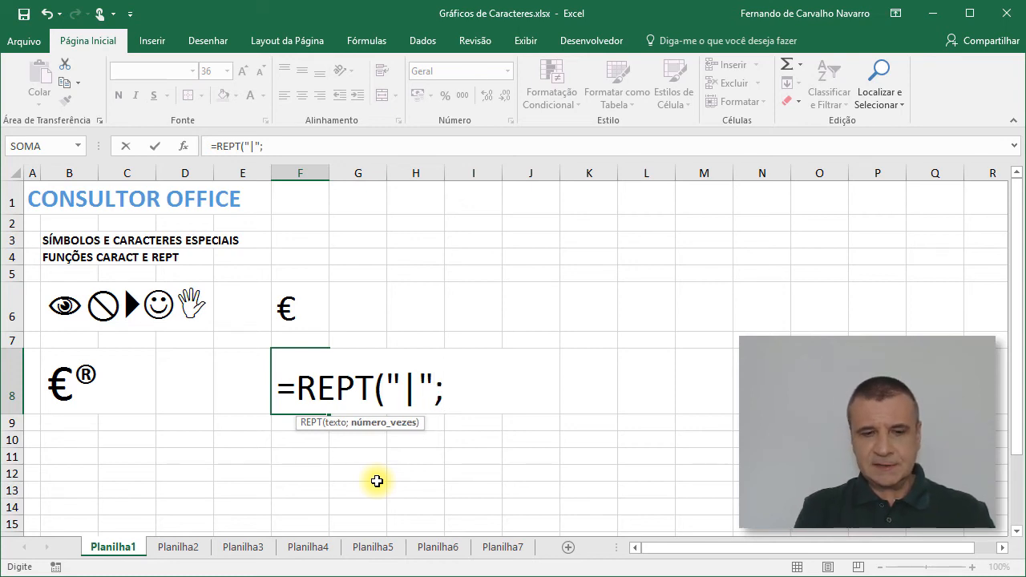
type("30)")
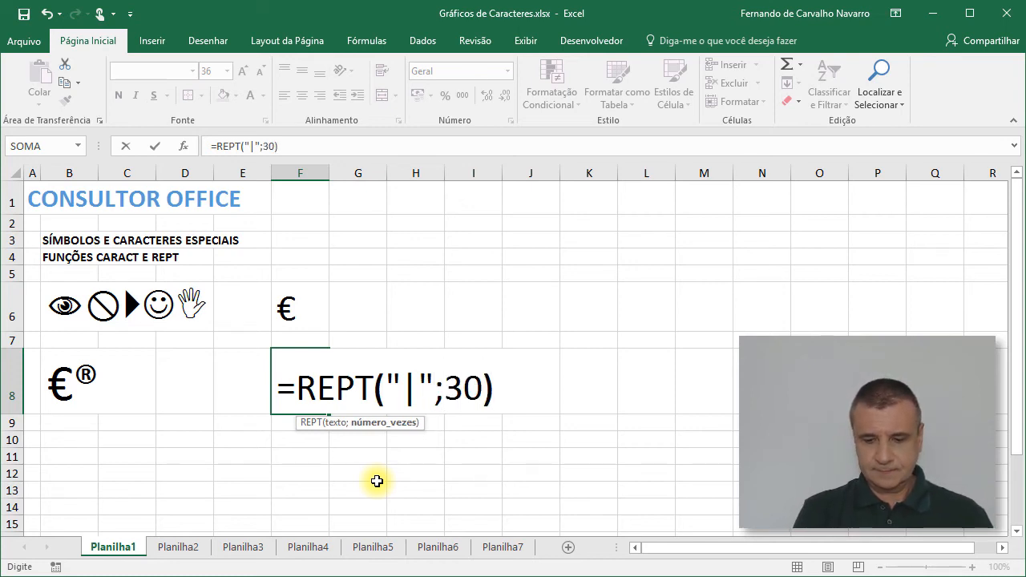
key("Return")
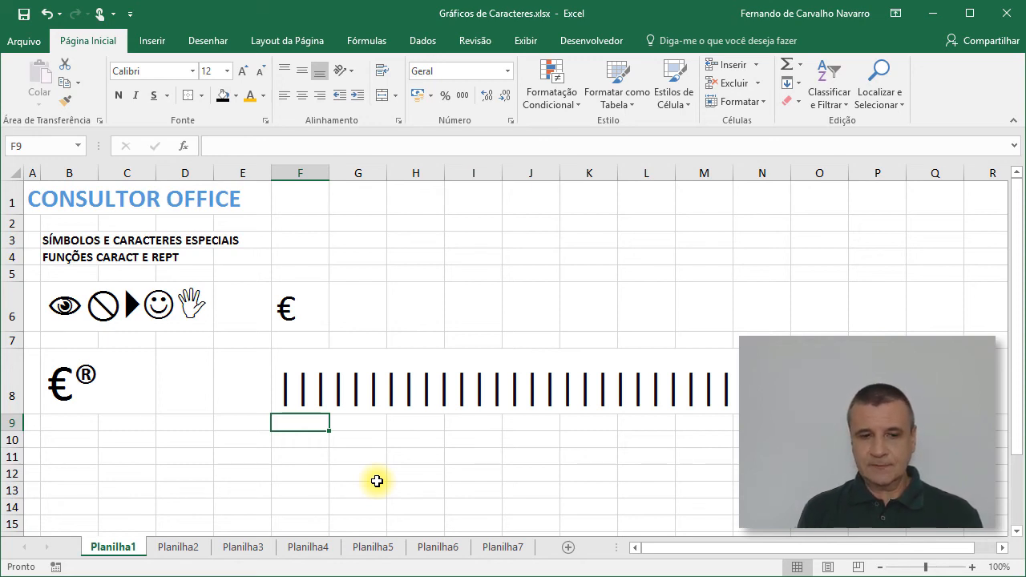
Step: Examine the text and repetition-count arguments of the REPT formula in cell F8, leaving the formula as it is
key("Up")
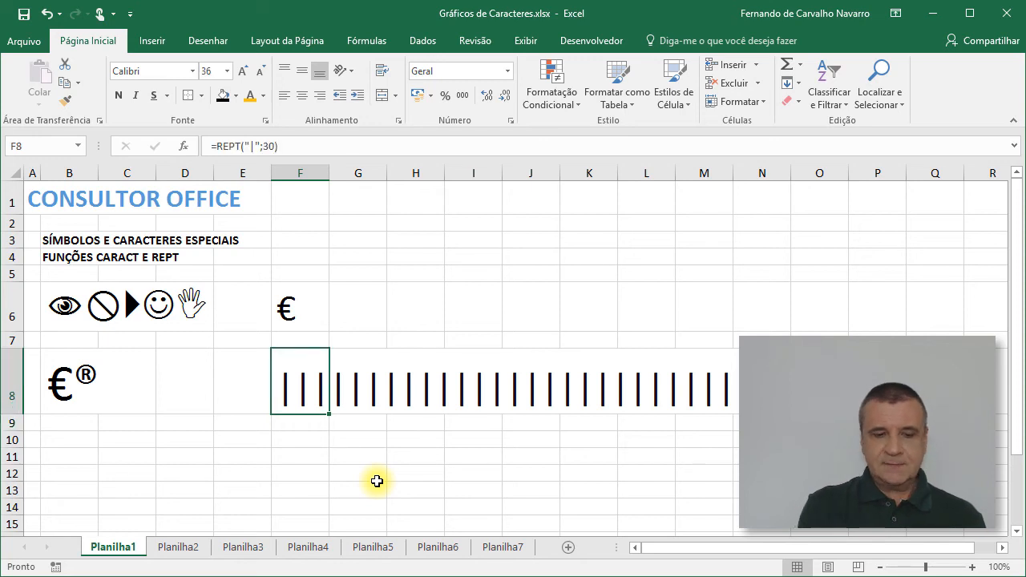
key("F2")
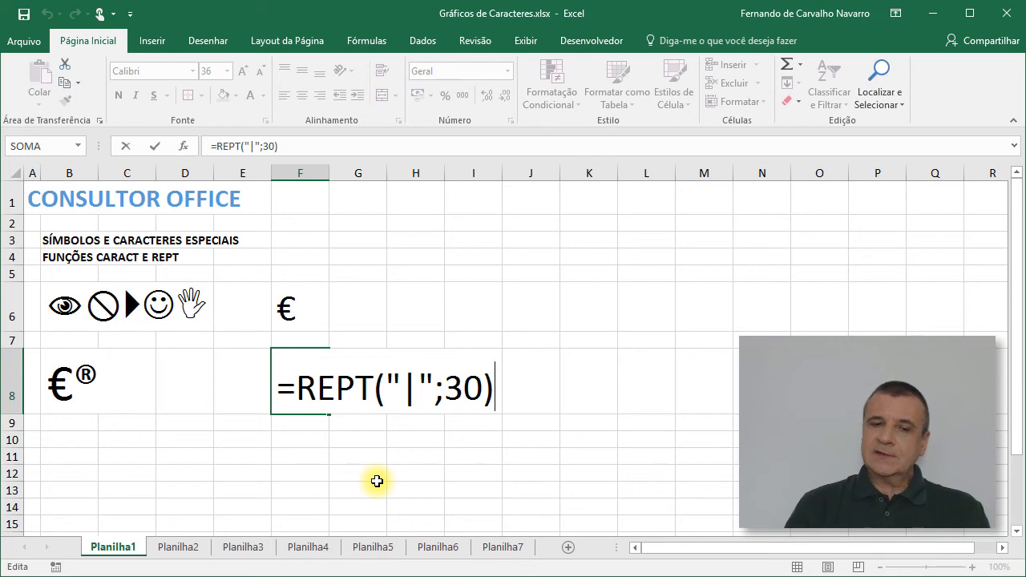
double_click(407, 394)
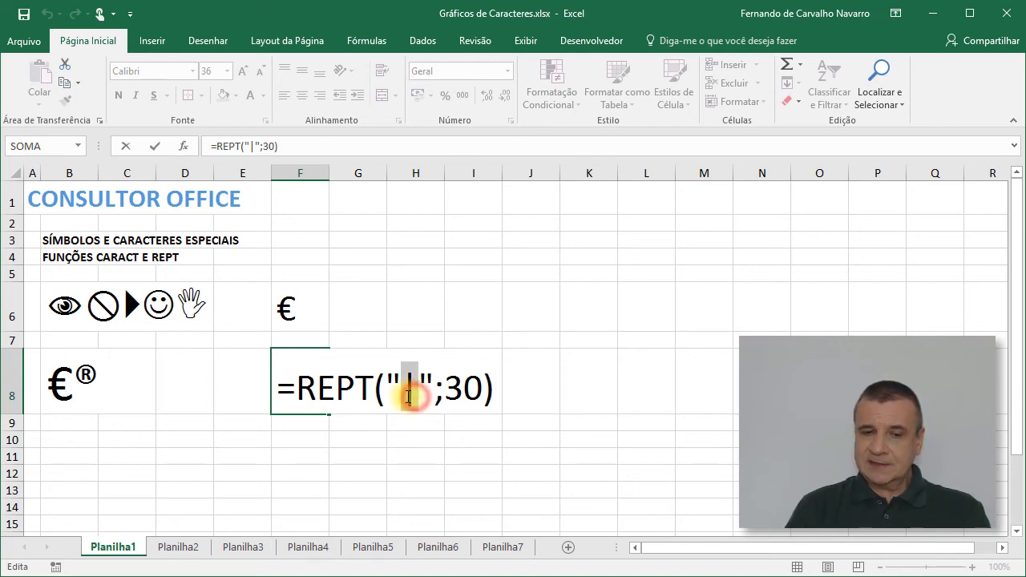
double_click(476, 388)
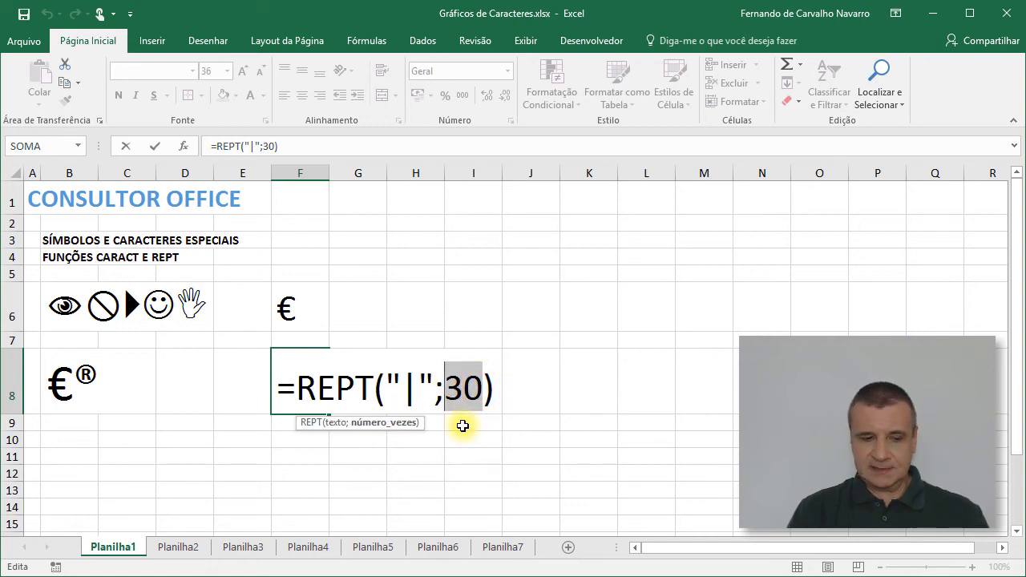
key("ctrl+Return")
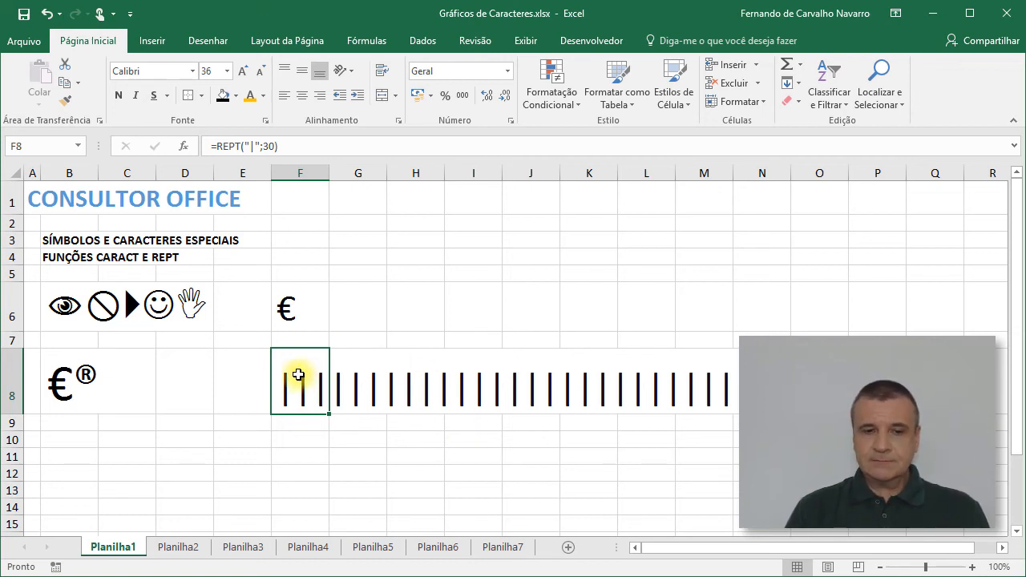
Step: Change the font of all characters in the ASCII table on sheet Planilha2 to Wingdings 2
left_click(178, 548)
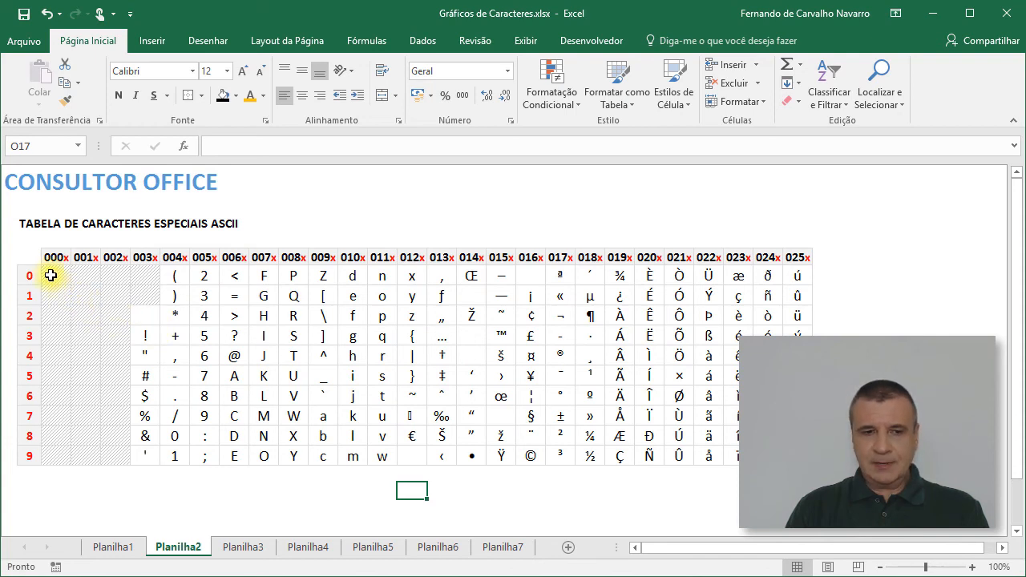
left_click_drag(51, 275, 801, 457)
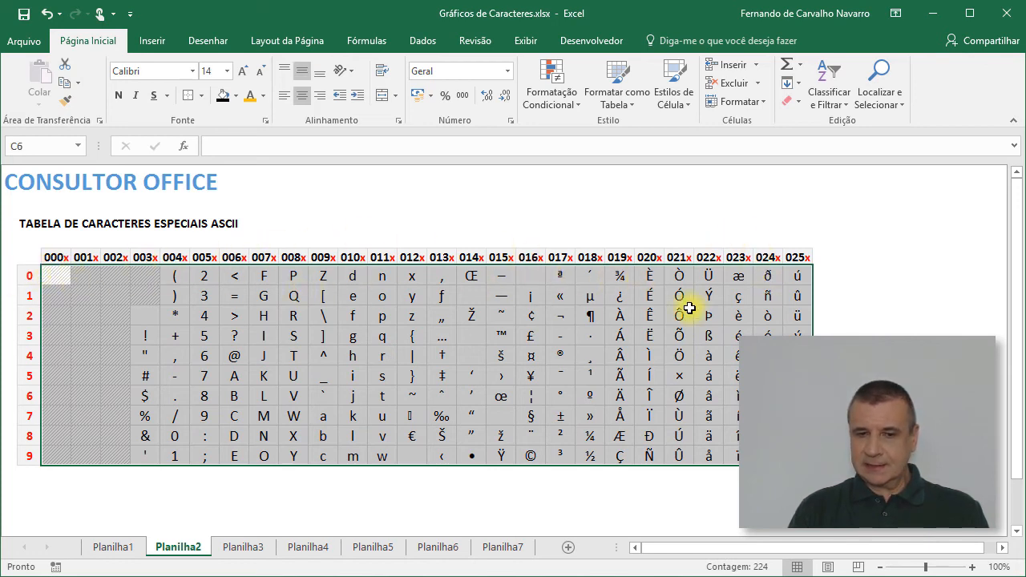
left_click(194, 71)
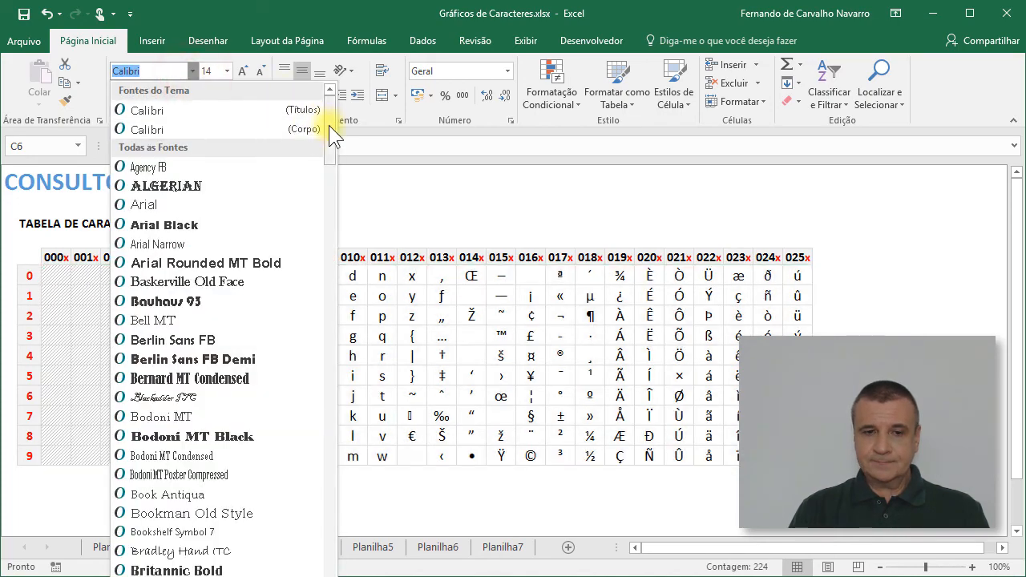
left_click_drag(331, 137, 329, 571)
left_click(199, 486)
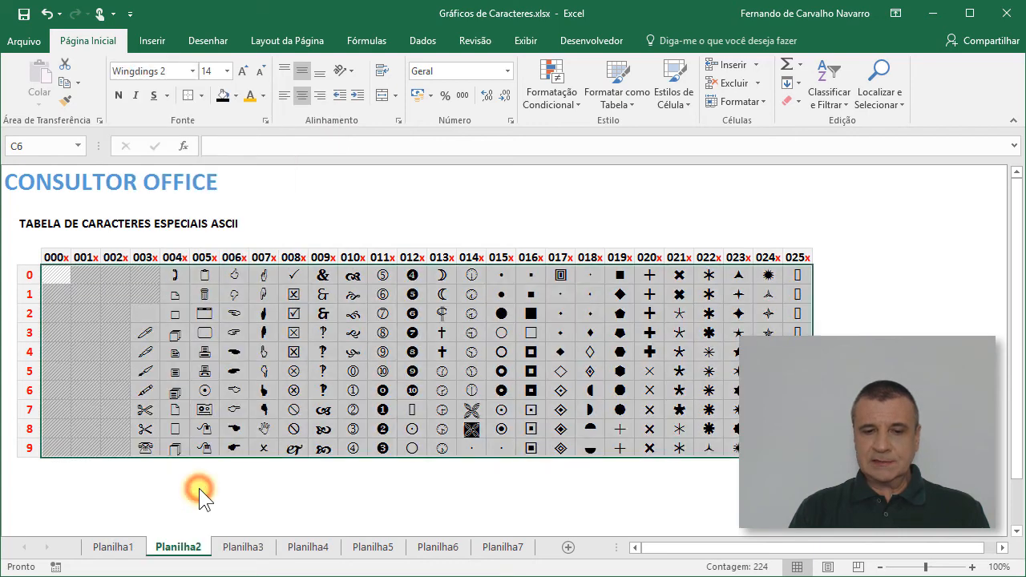
Step: Look up the code of the solid black square in cell S8 of the Wingdings 2 character table
left_click(53, 276)
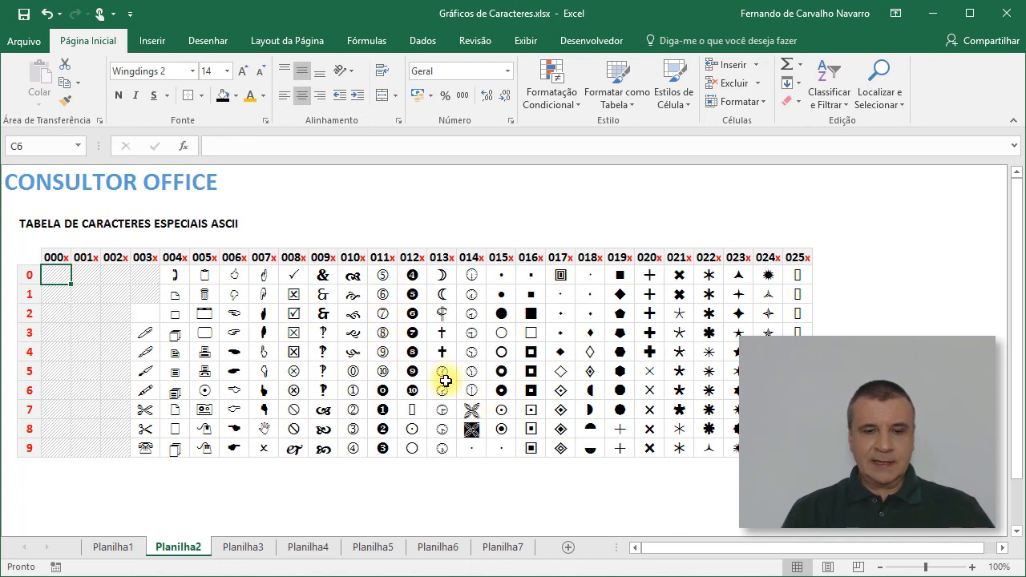
left_click(532, 331)
left_click(533, 314)
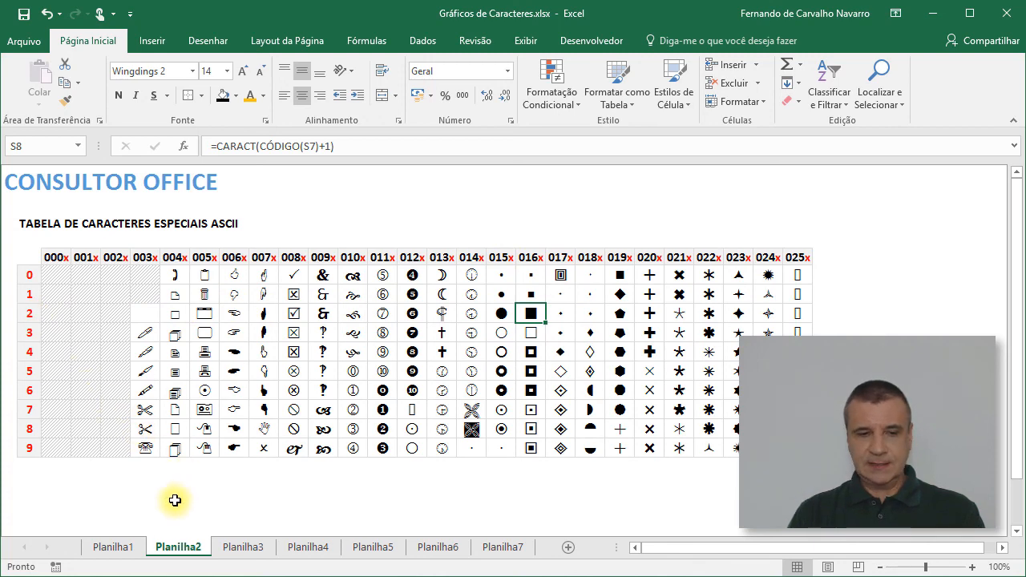
Step: On sheet Planilha1, replace the text argument of the REPT formula in cell F8 with CARACT(162), keeping 30 repetitions
left_click(113, 547)
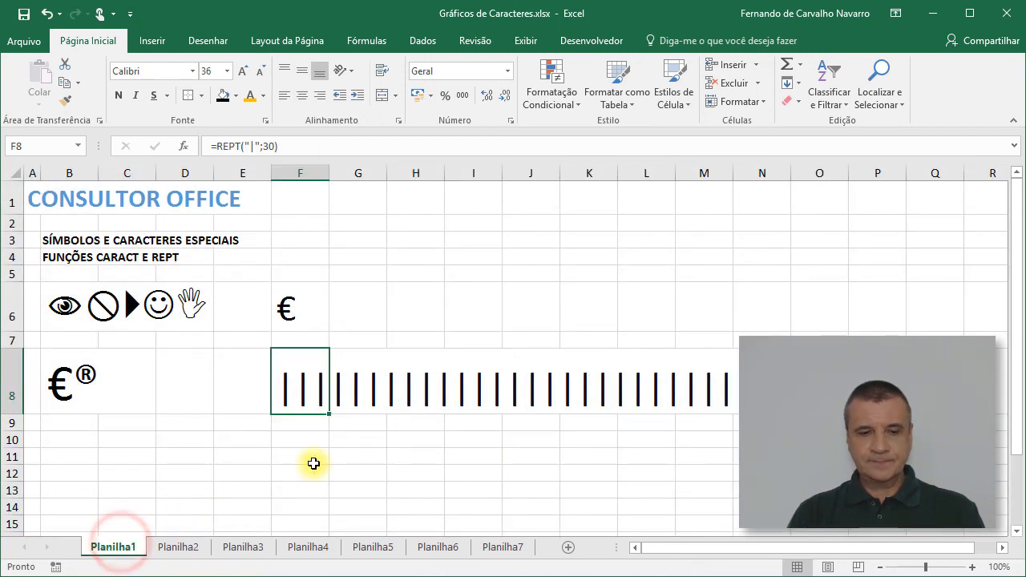
key("F2")
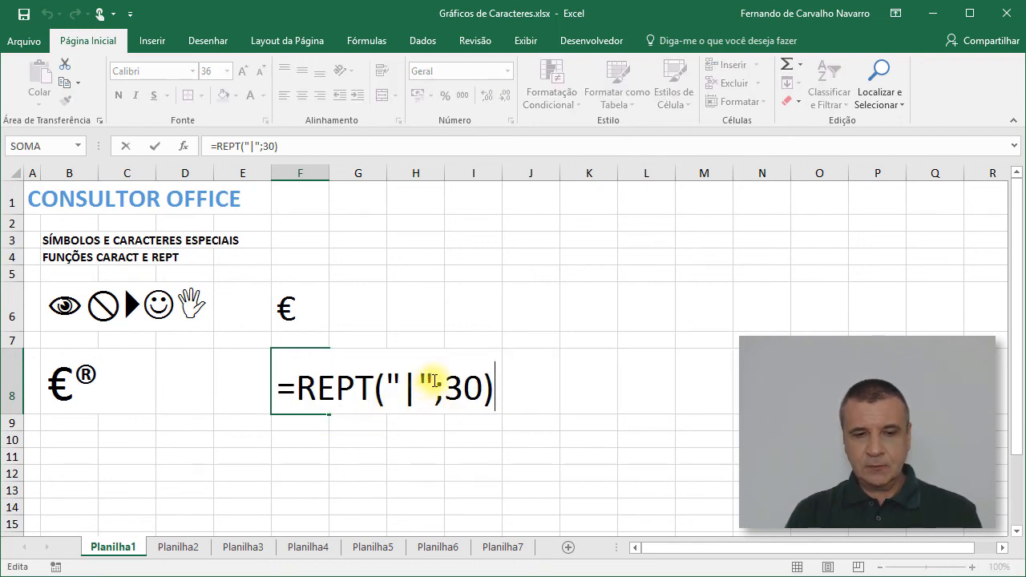
left_click_drag(432, 383, 401, 378)
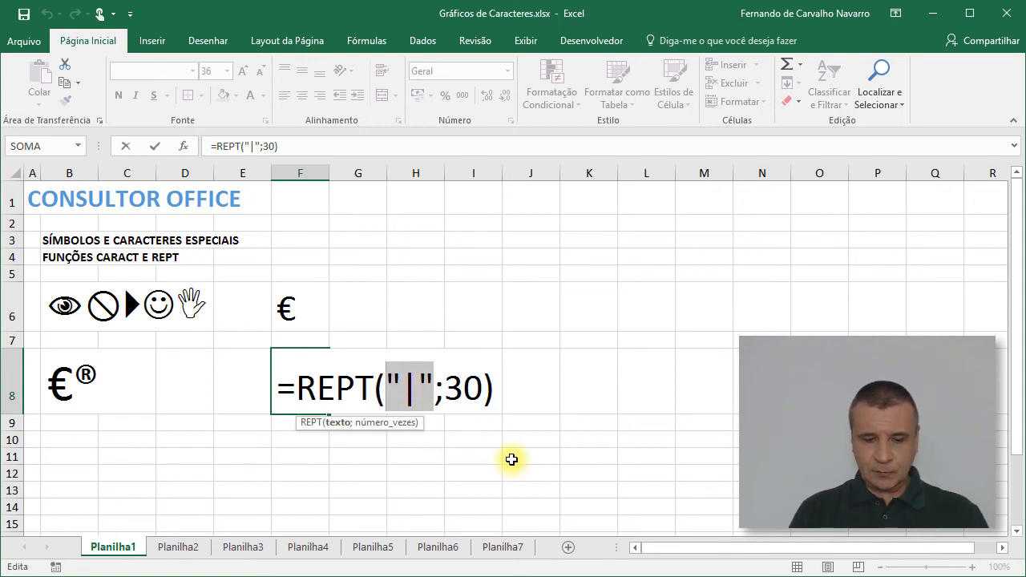
type("ca")
type("ract")
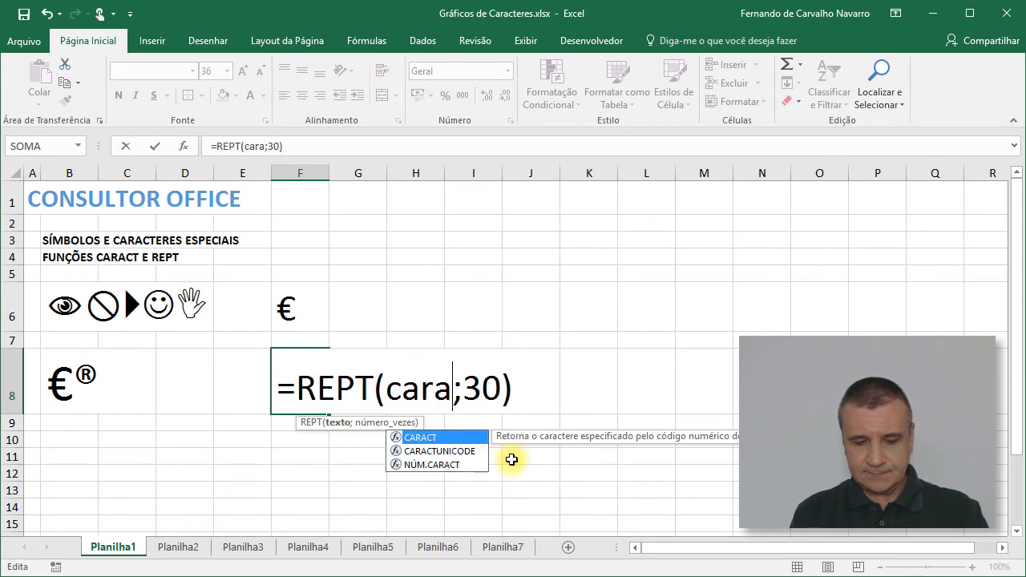
type("(162")
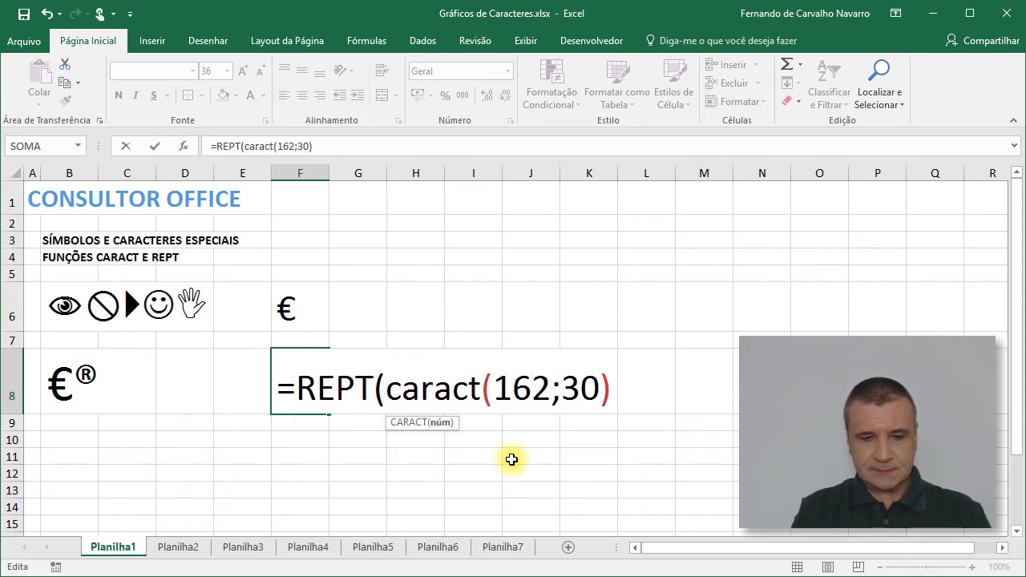
type(")")
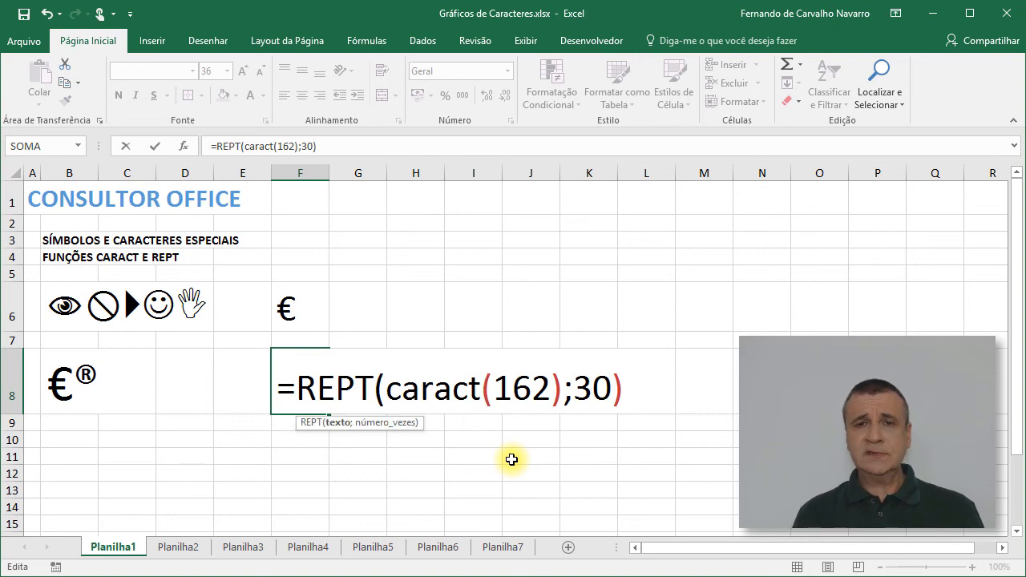
key("Return")
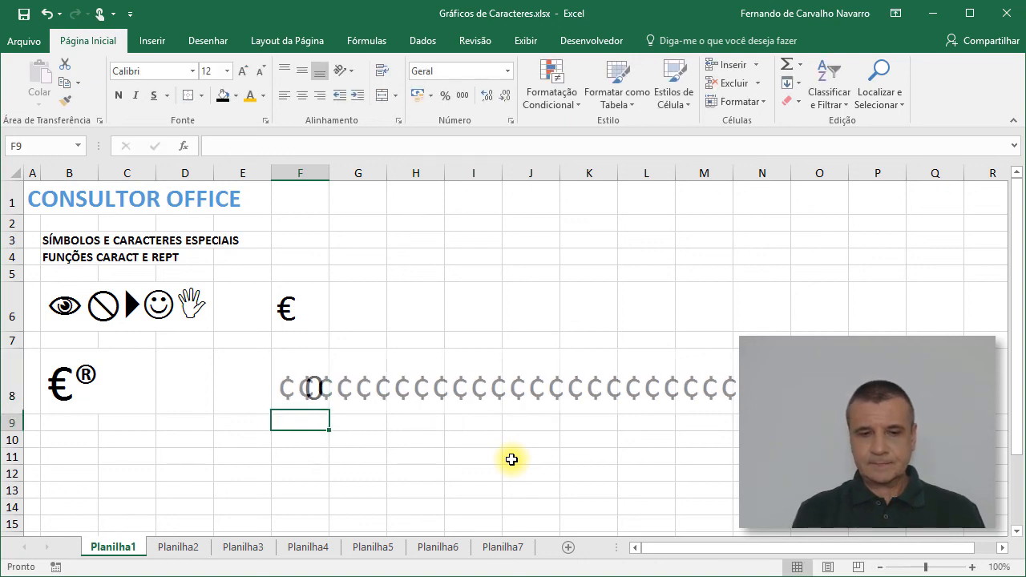
Step: Format cell F8 with the Wingdings 2 font at size 22
key("Up")
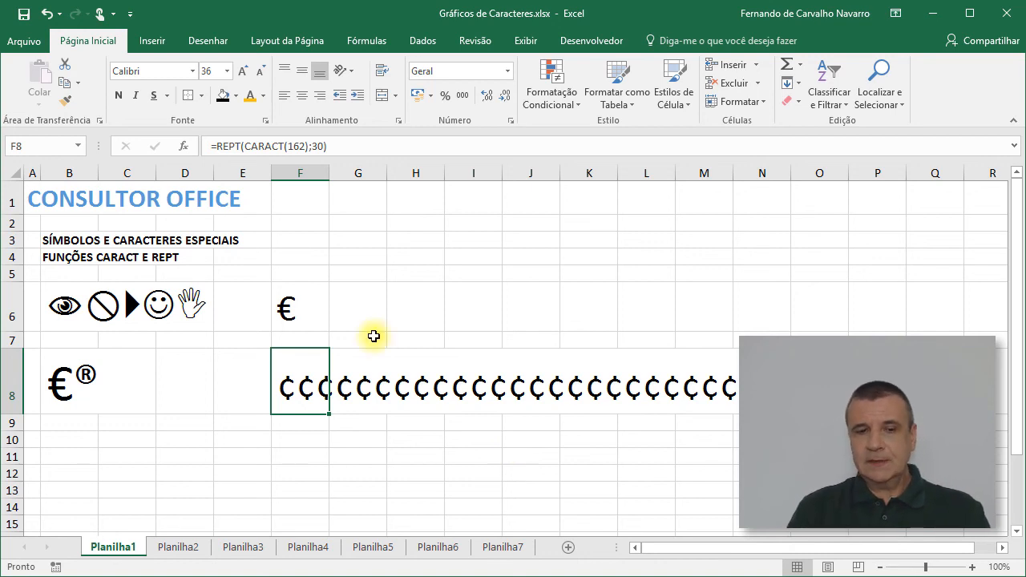
left_click(193, 72)
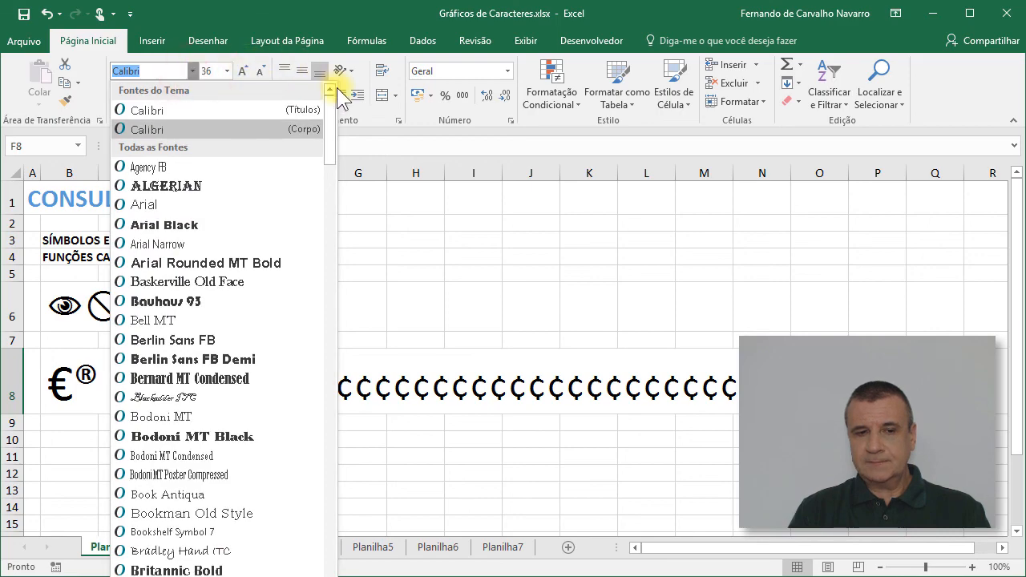
left_click_drag(328, 109, 344, 565)
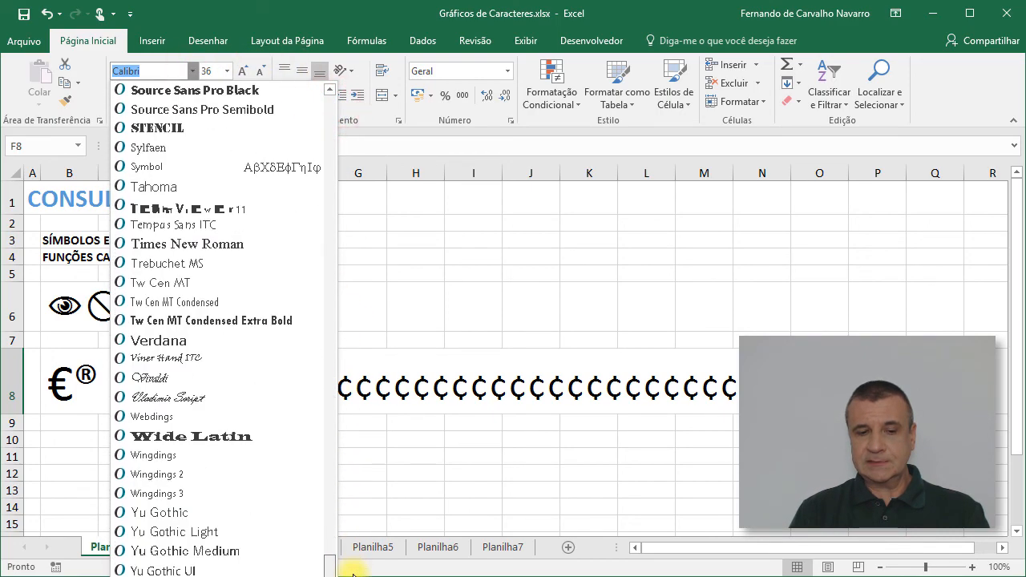
left_click(265, 465)
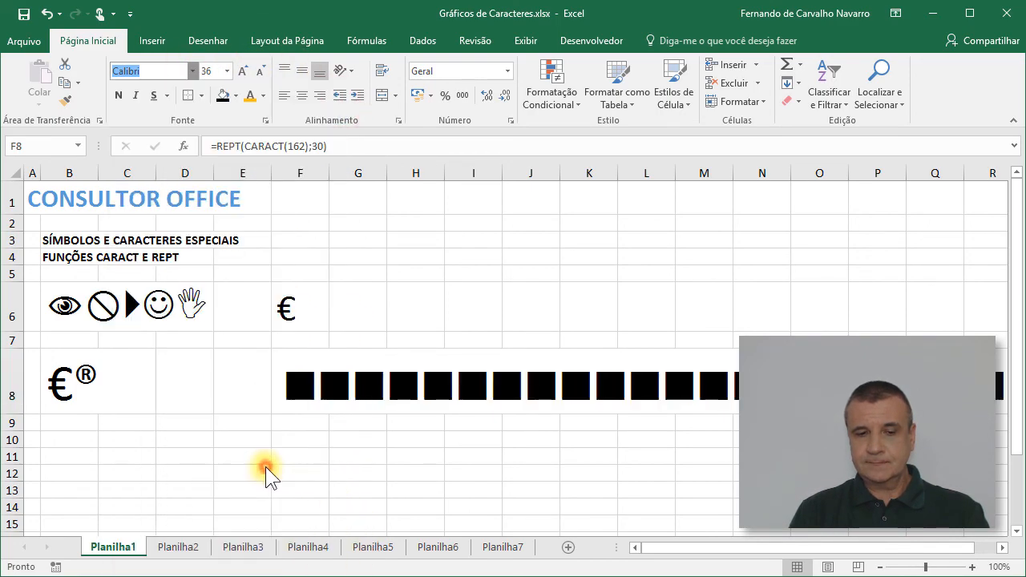
left_click(298, 379)
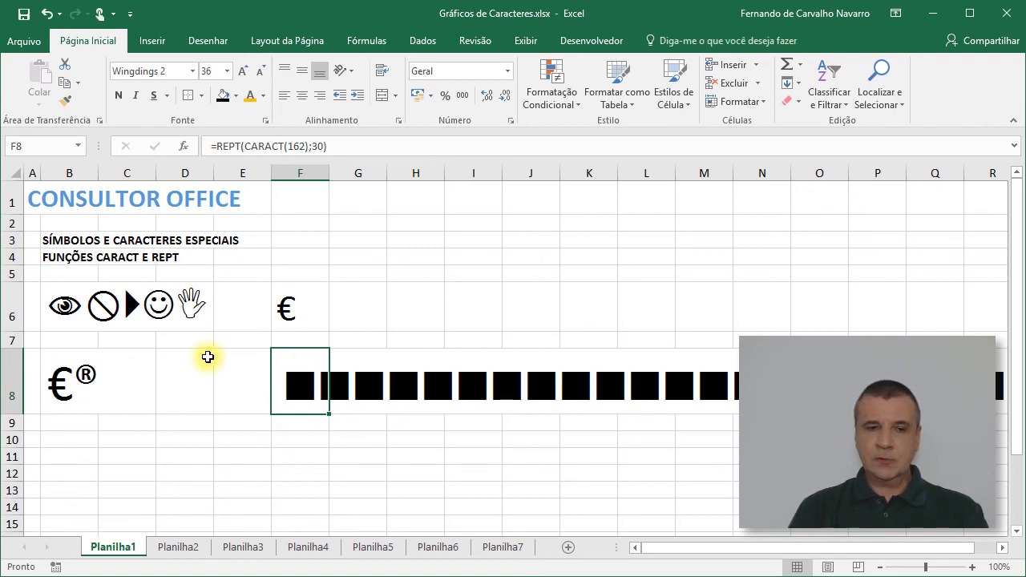
left_click(227, 70)
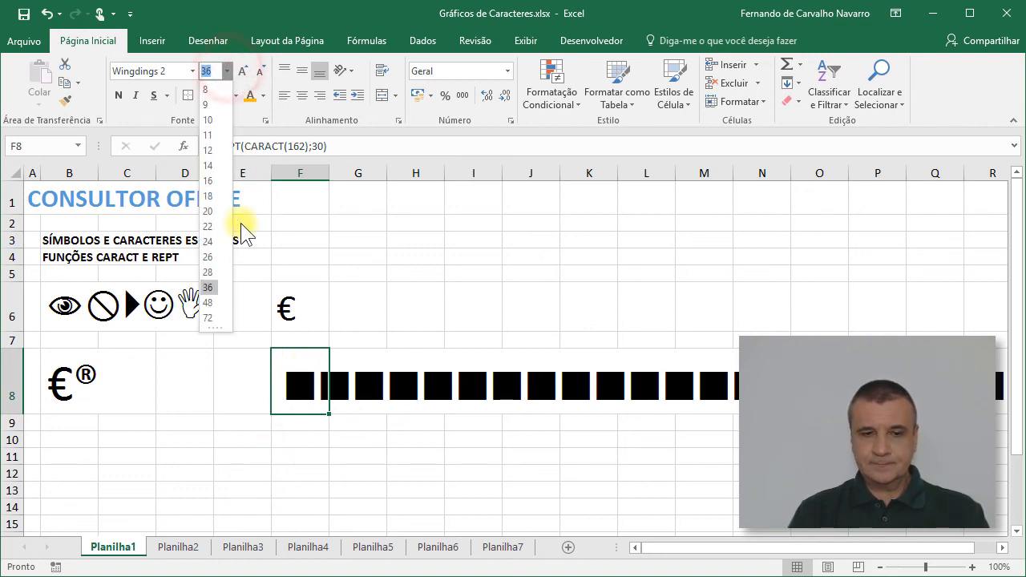
left_click(214, 226)
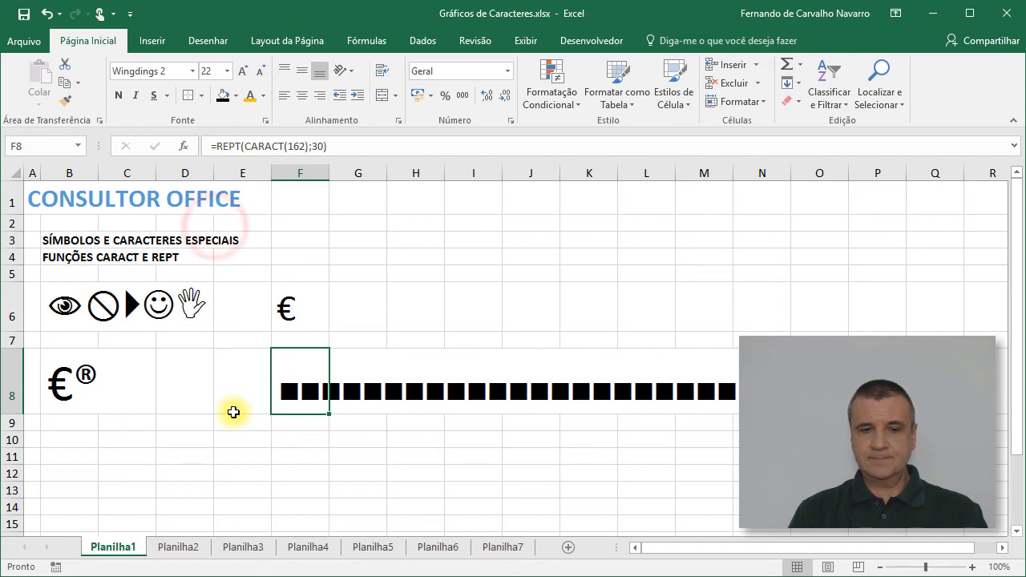